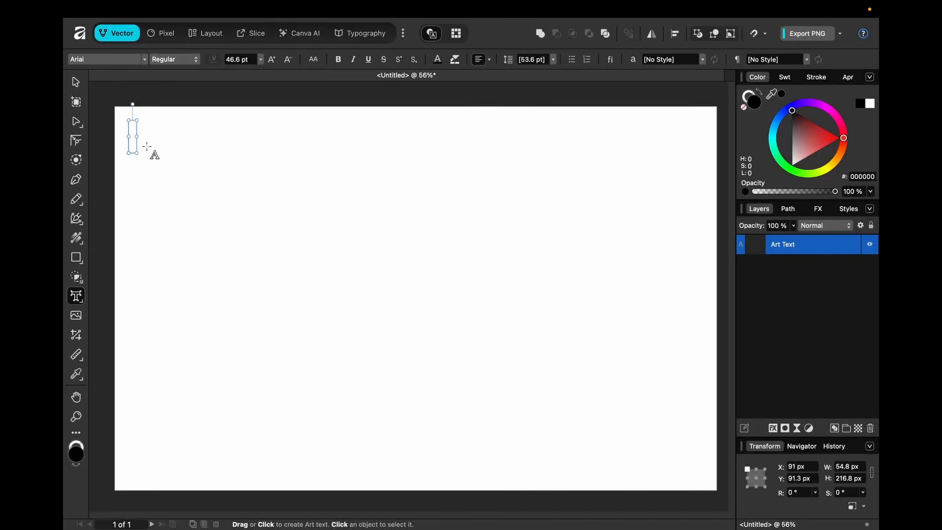
Step: Enter "The Daily Grind Coffee" in the new art text object and finish editing it
{"action": "type", "text": "The Daily "}
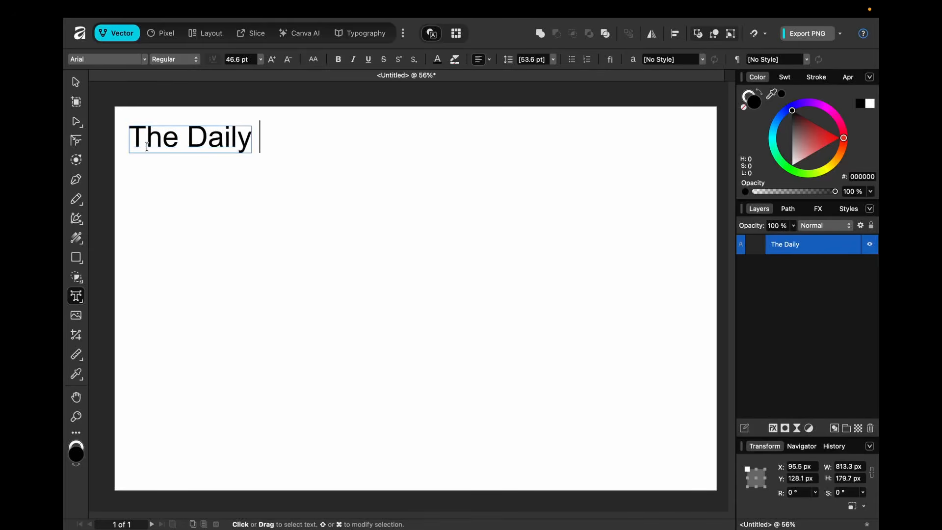
{"action": "type", "text": "Grind Coffee"}
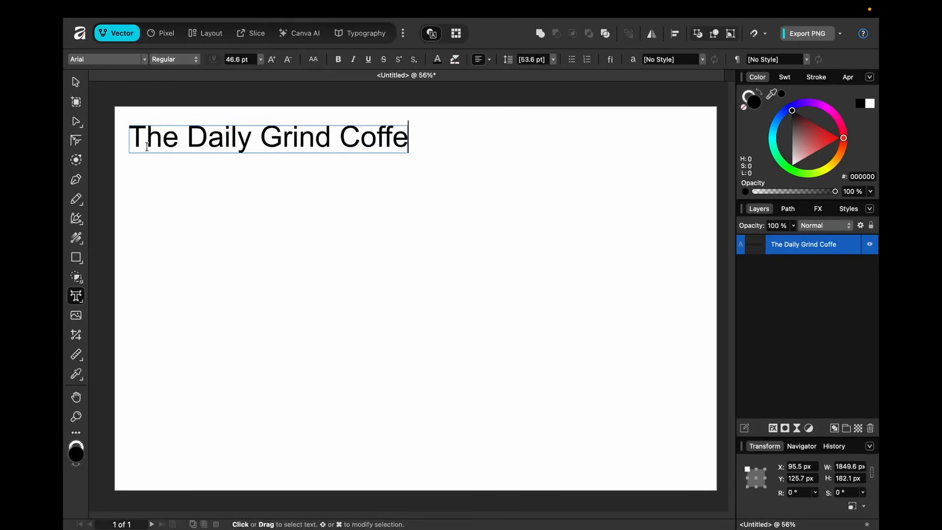
{"action": "key", "text": "Escape"}
{"action": "left_click", "coordinate": [289, 142]}
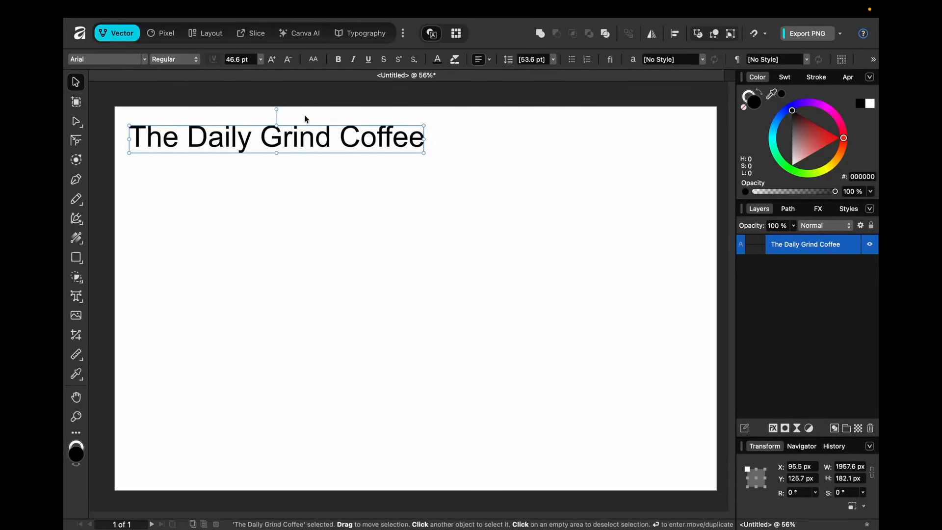
Step: Duplicate the Arial text line directly below the original and set the copy's font to Back To Vintage
{"action": "left_click_drag", "start_coordinate": [290, 148], "coordinate": [290, 189]}
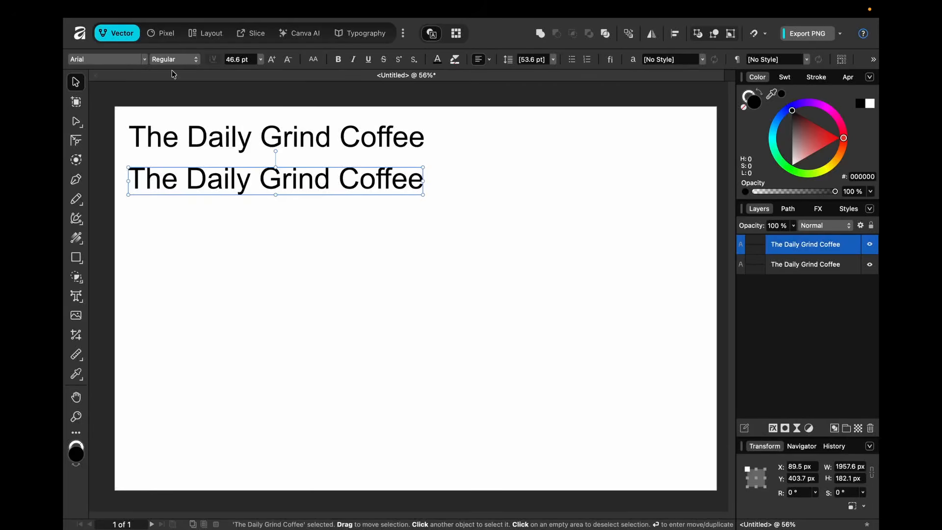
{"action": "left_click", "coordinate": [145, 59]}
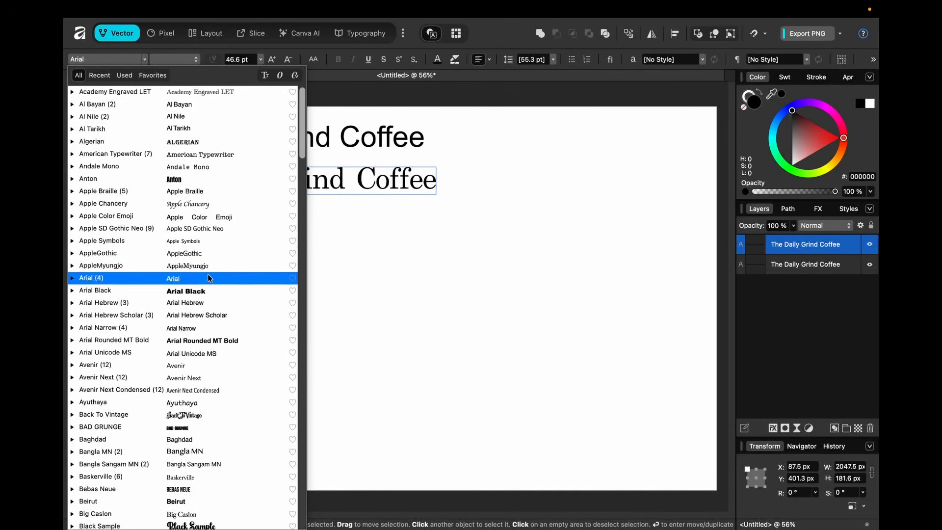
{"action": "left_click", "coordinate": [219, 415]}
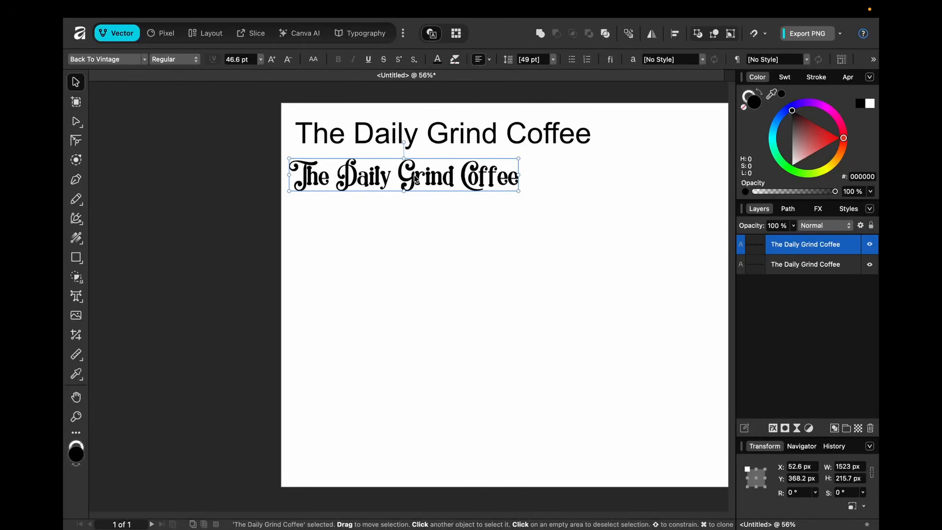
Step: Duplicate the Back To Vintage line below, set the copy's font to Blackriver, and place another copy beneath it
{"action": "left_click_drag", "start_coordinate": [413, 176], "coordinate": [415, 224]}
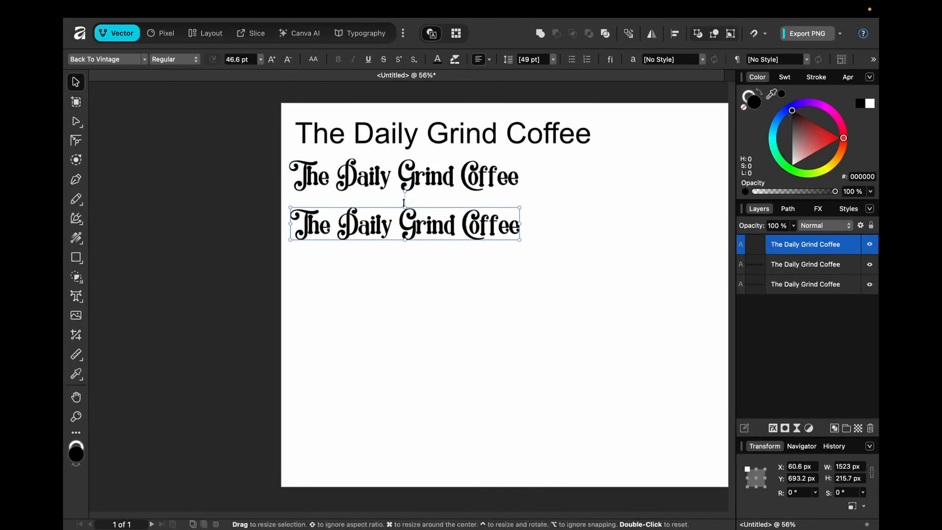
{"action": "left_click", "coordinate": [144, 59]}
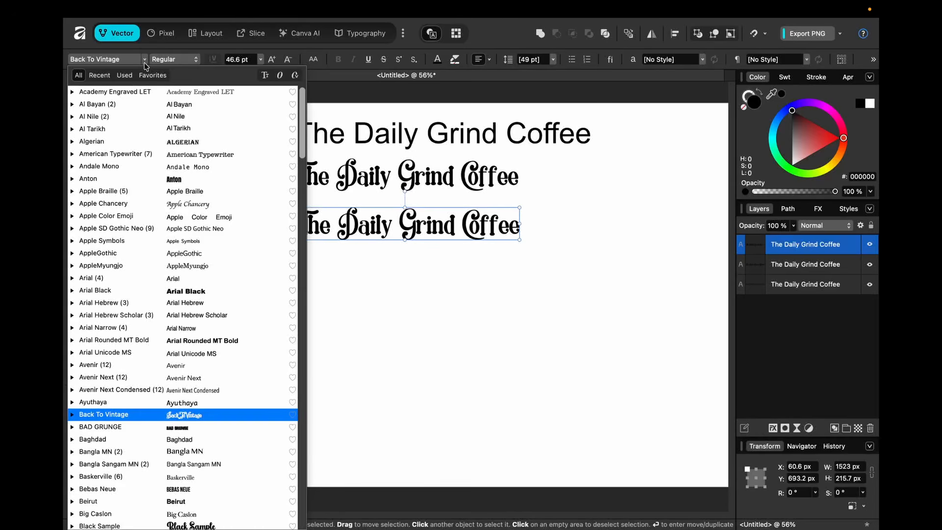
{"action": "scroll", "coordinate": [187, 438], "scroll_direction": "down", "scroll_amount": 4}
{"action": "left_click", "coordinate": [187, 438]}
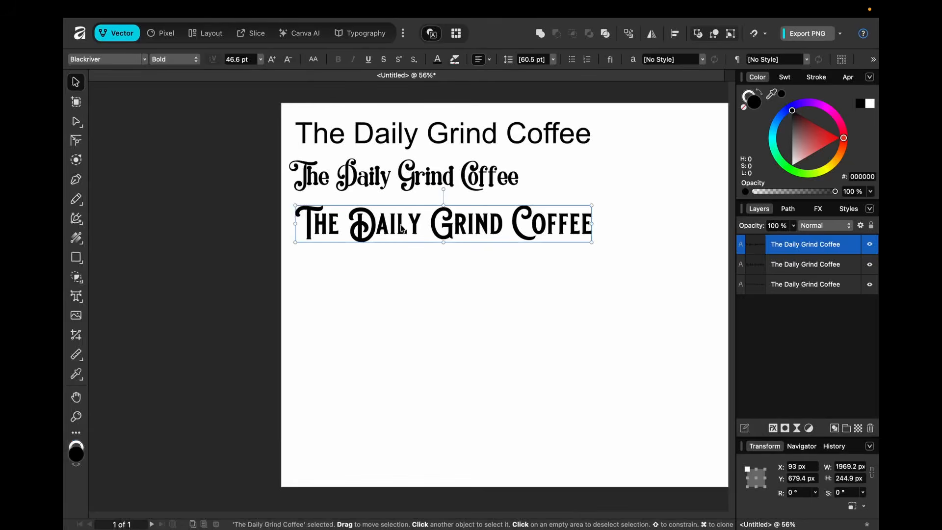
{"action": "left_click_drag", "start_coordinate": [401, 226], "coordinate": [401, 283]}
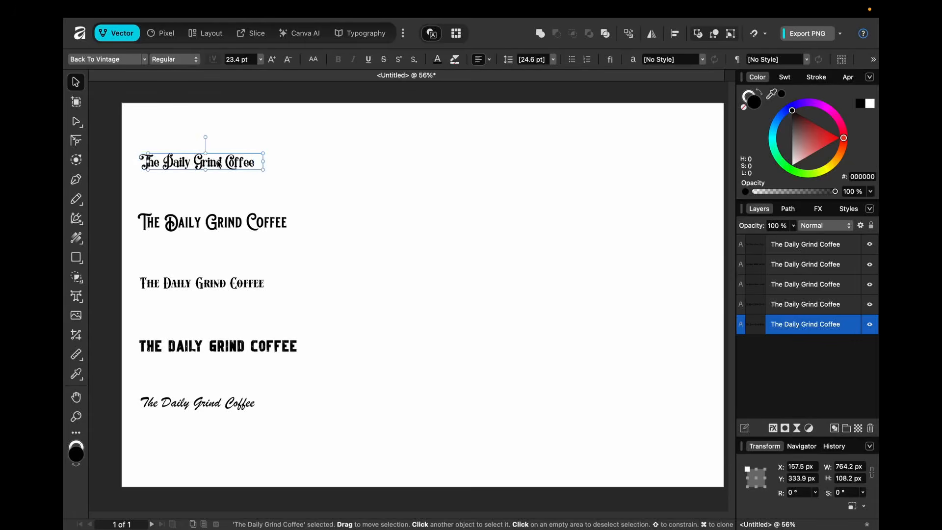
Step: Copy the Back To Vintage line into the empty area beside it and duplicate that copy three times
{"action": "left_click_drag", "start_coordinate": [218, 164], "coordinate": [376, 167]}
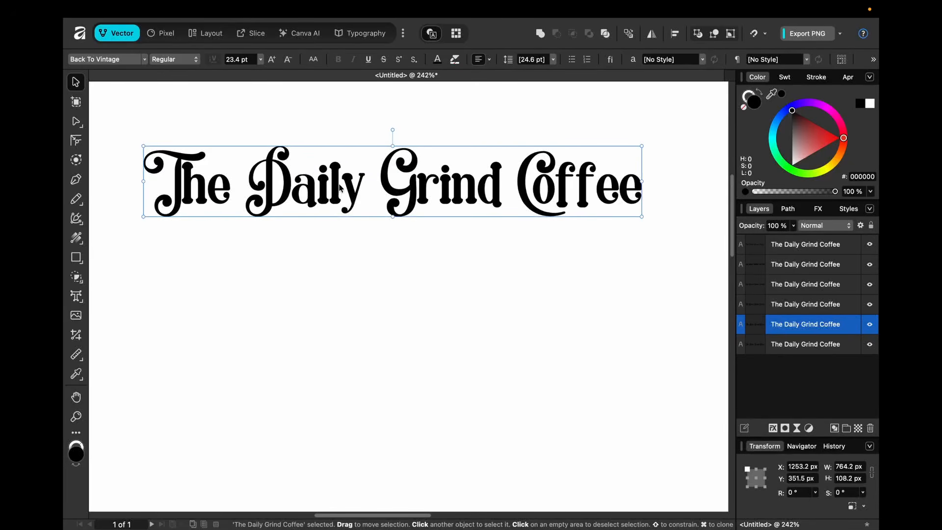
{"action": "key", "text": "super+j"}
{"action": "key", "text": "super+j"}
{"action": "key", "text": "super+j"}
Step: Reduce the first copied text line to the word "The" and the second to "Daily"
{"action": "key", "text": "t"}
{"action": "left_click_drag", "start_coordinate": [247, 186], "coordinate": [645, 193]}
{"action": "key", "text": "BackSpace"}
{"action": "left_click_drag", "start_coordinate": [249, 269], "coordinate": [149, 269]}
{"action": "key", "text": "BackSpace"}
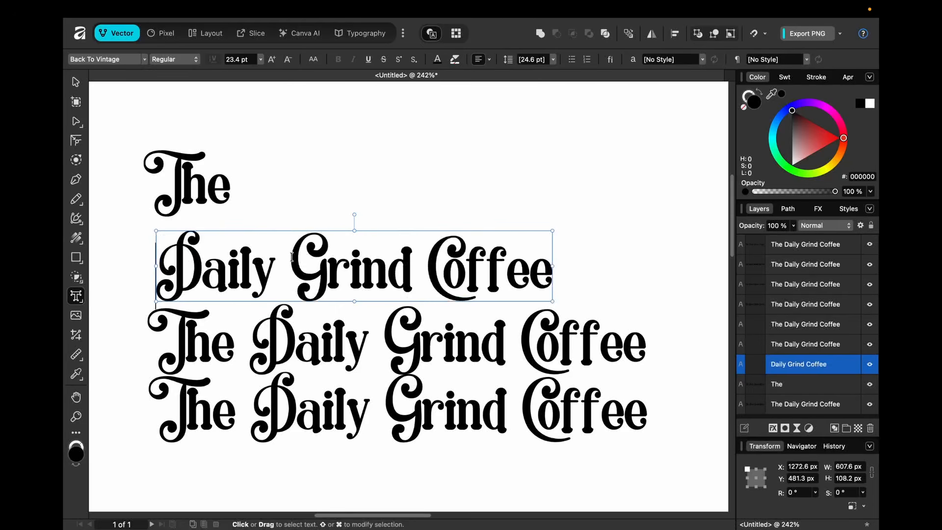
{"action": "left_click_drag", "start_coordinate": [292, 257], "coordinate": [553, 265]}
{"action": "key", "text": "BackSpace"}
Step: Reduce the third copied text line to the word "Grind" and the fourth to "Coffee"
{"action": "left_click_drag", "start_coordinate": [384, 338], "coordinate": [156, 338]}
{"action": "key", "text": "BackSpace"}
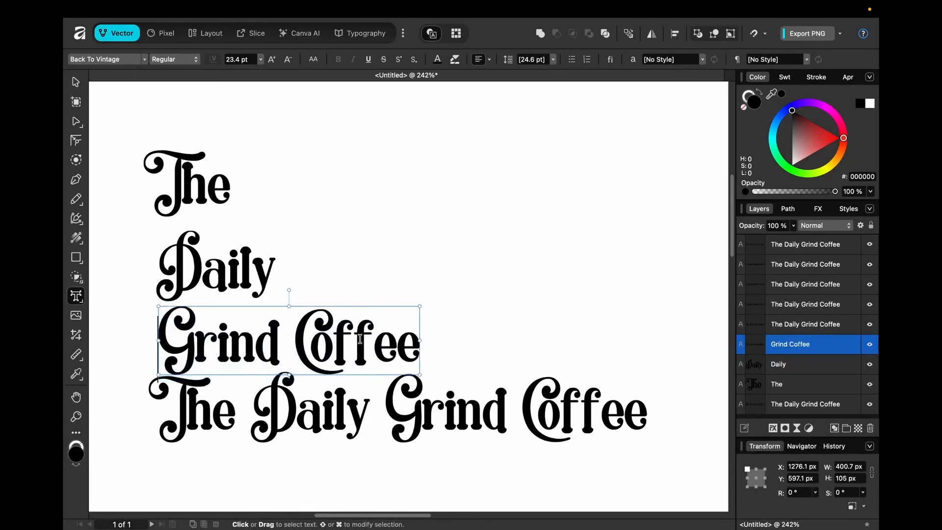
{"action": "left_click_drag", "start_coordinate": [283, 337], "coordinate": [420, 341]}
{"action": "key", "text": "BackSpace"}
{"action": "left_click", "coordinate": [521, 412]}
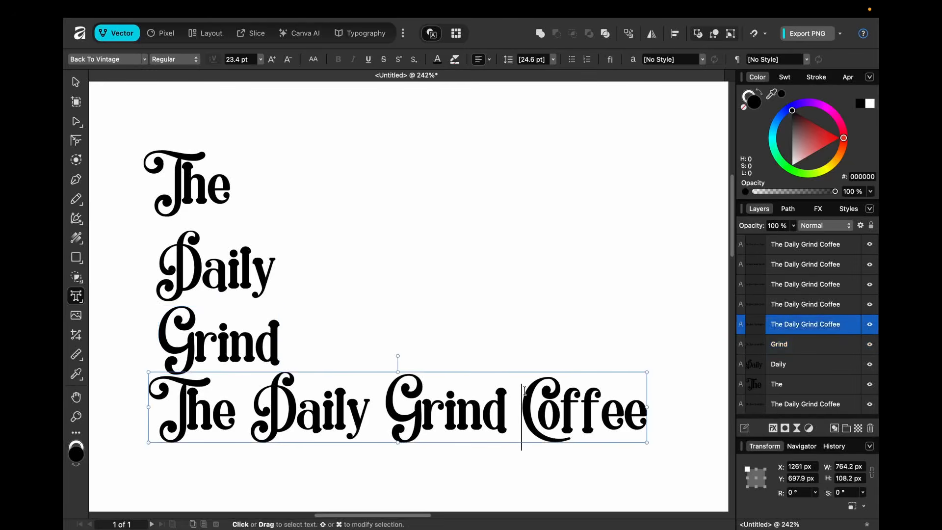
{"action": "left_click_drag", "start_coordinate": [521, 412], "coordinate": [153, 397]}
{"action": "key", "text": "BackSpace"}
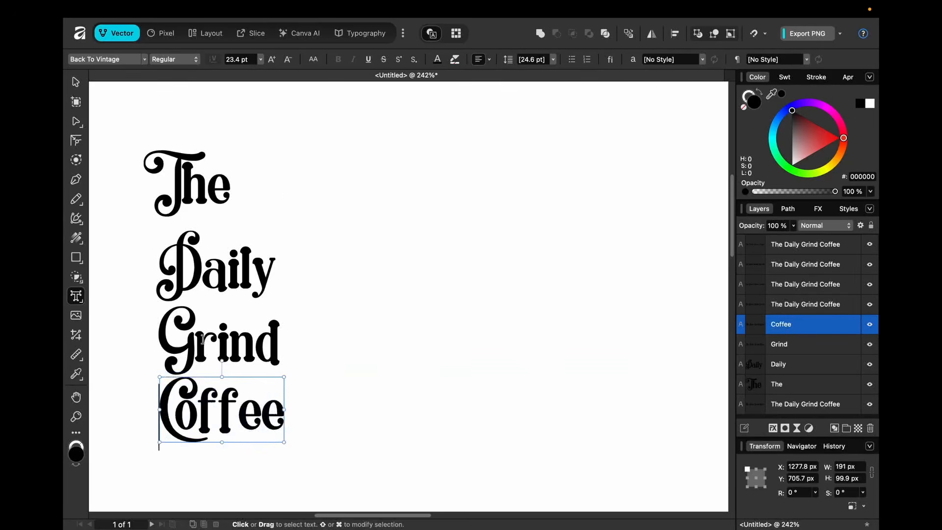
{"action": "key", "text": "Escape"}
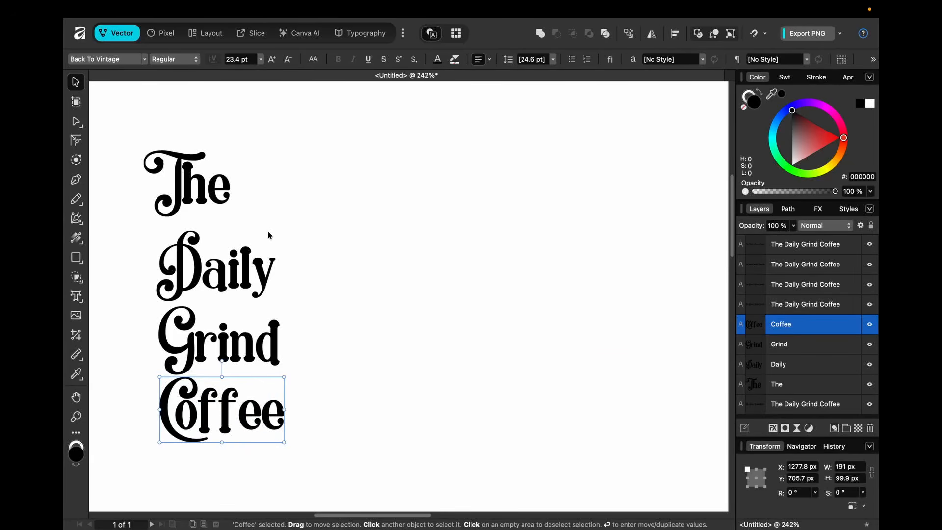
Step: Enlarge "Daily" and stack the other words around it, with "The" above and "Grind" and "Coffee" below
{"action": "left_click_drag", "start_coordinate": [246, 267], "coordinate": [368, 208]}
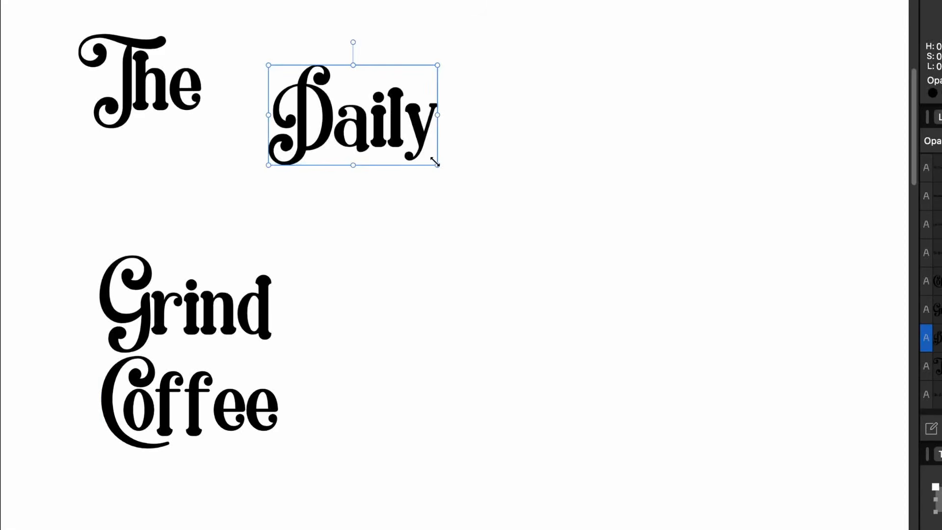
{"action": "left_click_drag", "start_coordinate": [435, 161], "coordinate": [596, 224]}
{"action": "left_click_drag", "start_coordinate": [248, 301], "coordinate": [489, 277]}
{"action": "left_click_drag", "start_coordinate": [234, 407], "coordinate": [549, 371]}
{"action": "left_click_drag", "start_coordinate": [186, 96], "coordinate": [498, 82]}
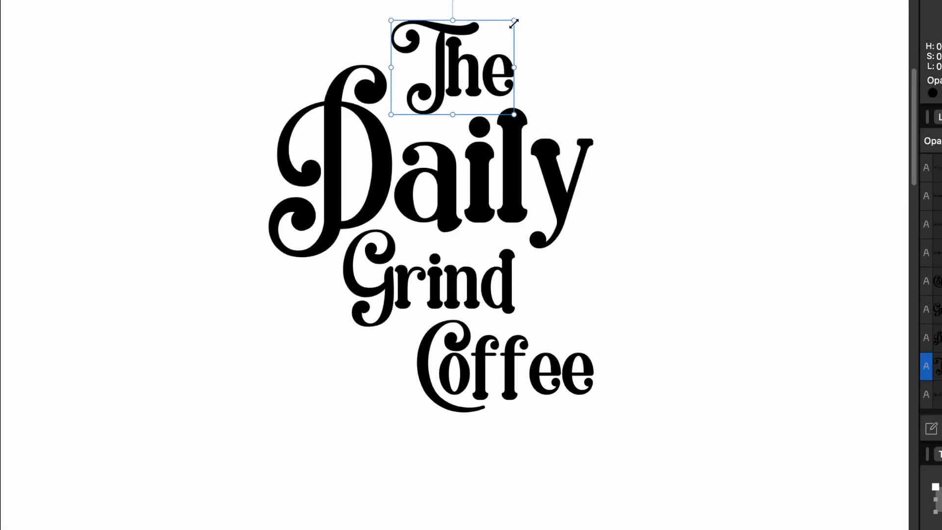
Step: Shrink "The" above "Daily" and set "Grind" and "Coffee" side by side beneath it
{"action": "left_click_drag", "start_coordinate": [513, 20], "coordinate": [493, 45]}
{"action": "left_click_drag", "start_coordinate": [480, 295], "coordinate": [353, 304]}
{"action": "left_click_drag", "start_coordinate": [487, 363], "coordinate": [468, 293]}
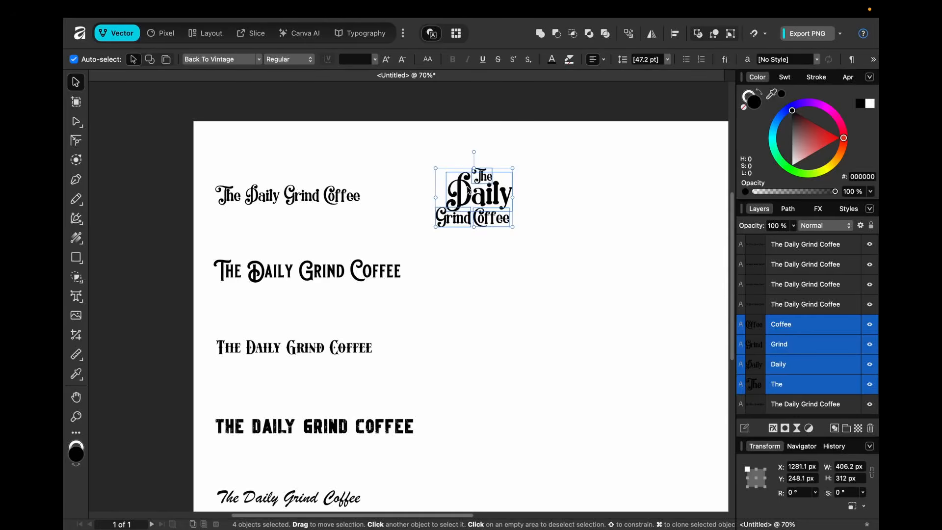
Step: Duplicate the stacked wordmark directly below and set the copy's font to Blackriver
{"action": "left_click_drag", "start_coordinate": [494, 205], "coordinate": [493, 277]}
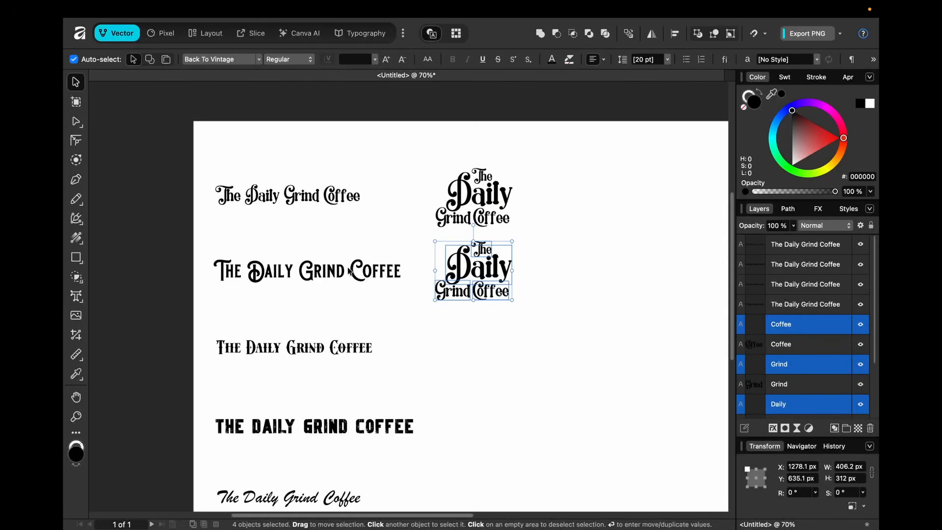
{"action": "left_click", "coordinate": [388, 277]}
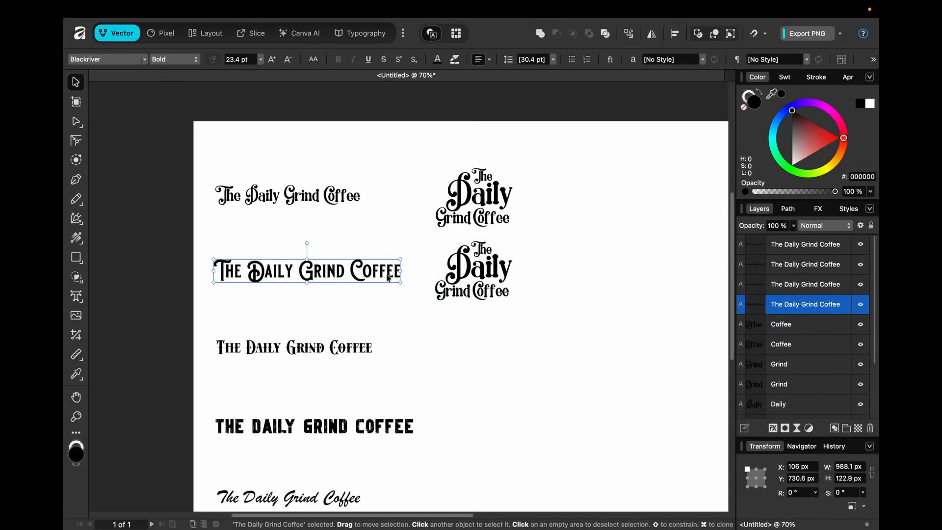
{"action": "left_click_drag", "start_coordinate": [422, 235], "coordinate": [535, 321]}
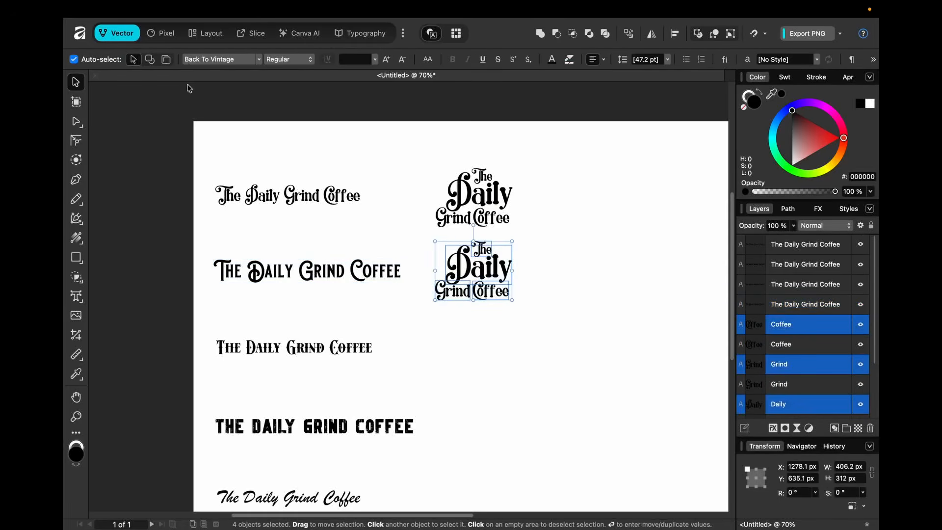
{"action": "left_click", "coordinate": [220, 59]}
{"action": "type", "text": "black"}
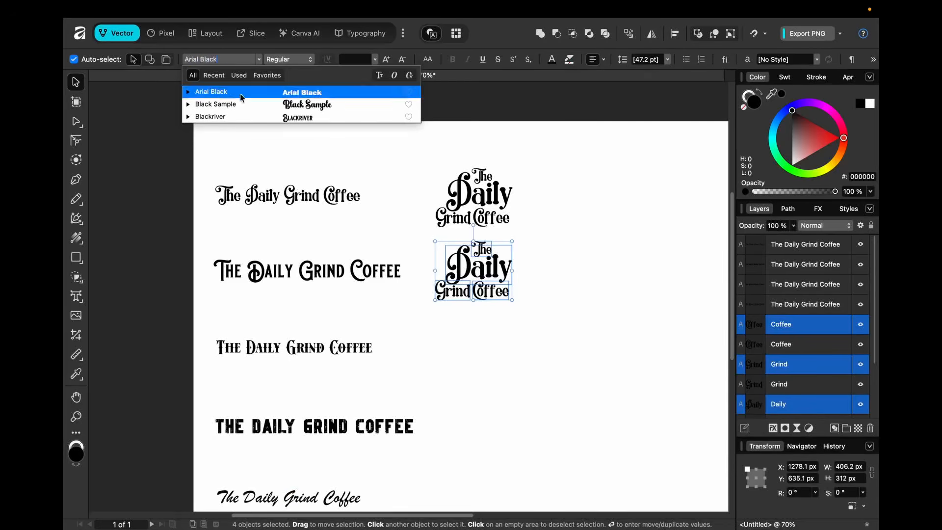
{"action": "left_click", "coordinate": [242, 117]}
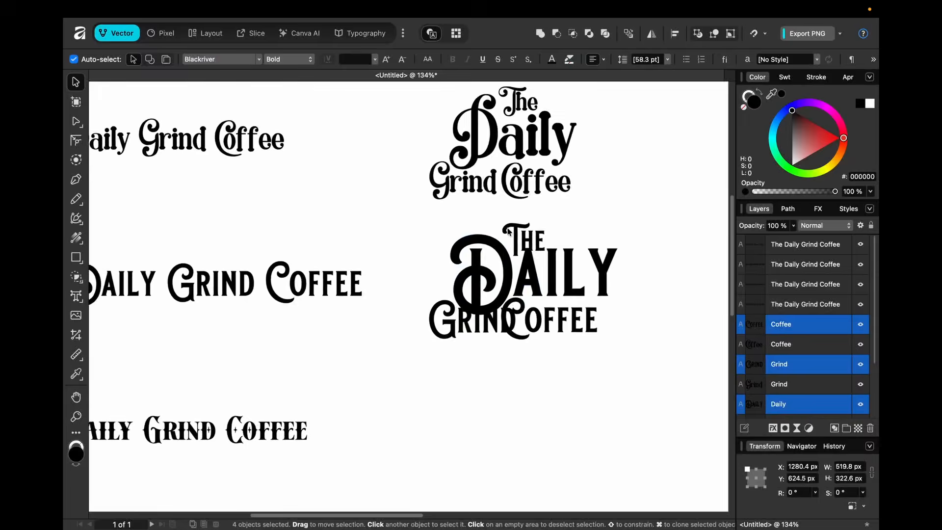
Step: Reposition the words of the Blackriver stack so that "The", "Grind" and "Coffee" sit around "Daily" without overlapping
{"action": "scroll", "coordinate": [508, 232], "scroll_direction": "right", "scroll_amount": 1}
{"action": "mouse_move", "coordinate": [480, 242]}
{"action": "left_mouse_down"}
{"action": "mouse_move", "coordinate": [468, 244]}
{"action": "mouse_move", "coordinate": [502, 234]}
{"action": "mouse_move", "coordinate": [498, 248]}
{"action": "left_mouse_up"}
{"action": "left_click", "coordinate": [469, 214]}
{"action": "mouse_move", "coordinate": [497, 237]}
{"action": "left_mouse_down"}
{"action": "mouse_move", "coordinate": [482, 235]}
{"action": "mouse_move", "coordinate": [487, 241]}
{"action": "left_mouse_up"}
{"action": "left_click_drag", "start_coordinate": [515, 318], "coordinate": [536, 330]}
{"action": "left_click_drag", "start_coordinate": [476, 324], "coordinate": [477, 345]}
{"action": "left_click_drag", "start_coordinate": [477, 349], "coordinate": [477, 341]}
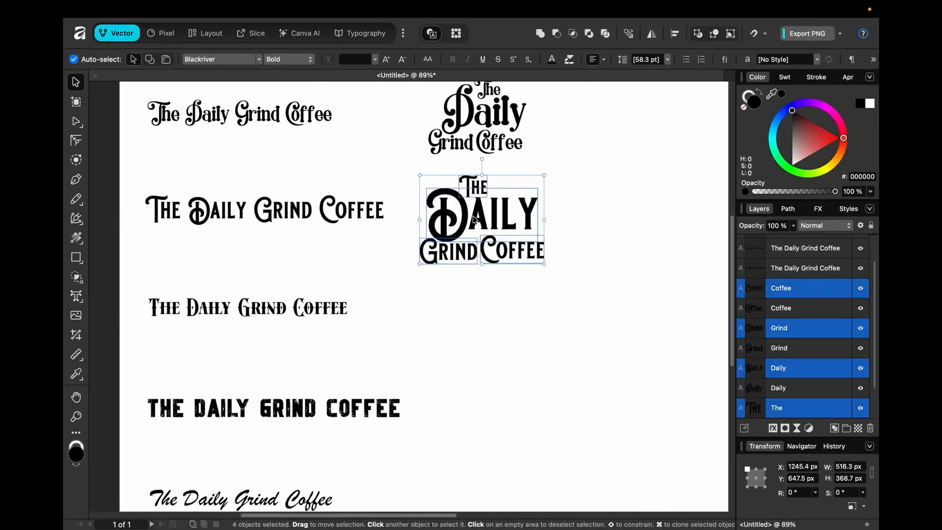
Step: Duplicate the Blackriver stack below and set the copy's font to BROTHER GOTHIC
{"action": "left_click_drag", "start_coordinate": [494, 212], "coordinate": [490, 311]}
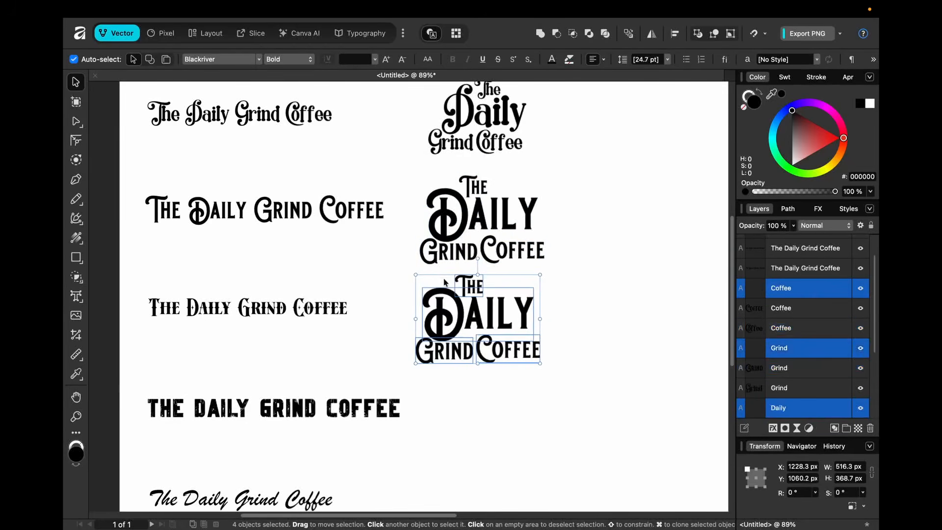
{"action": "left_click_drag", "start_coordinate": [336, 200], "coordinate": [618, 366]}
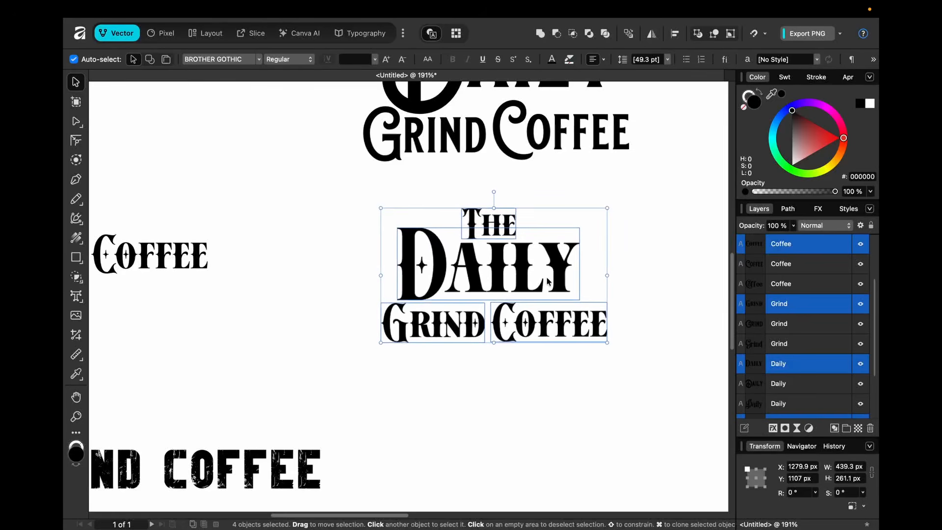
{"action": "scroll", "coordinate": [517, 337], "scroll_direction": "down", "scroll_amount": 5}
{"action": "scroll", "coordinate": [549, 368], "scroll_direction": "down", "scroll_amount": 4}
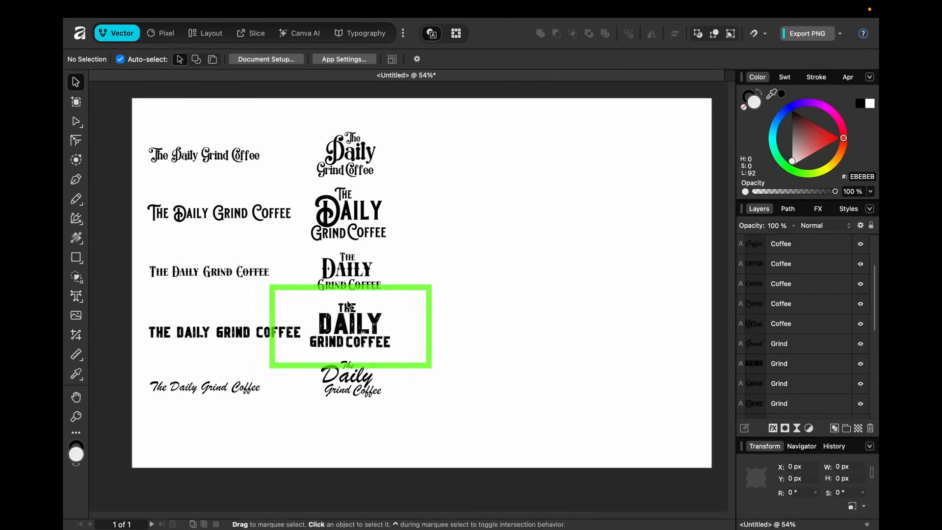
Step: Duplicate the Brushtexture stack beside the original, then move the copy's "Daily" next to "The" and shrink it
{"action": "left_click_drag", "start_coordinate": [405, 298], "coordinate": [310, 360]}
{"action": "left_click_drag", "start_coordinate": [354, 327], "coordinate": [445, 327]}
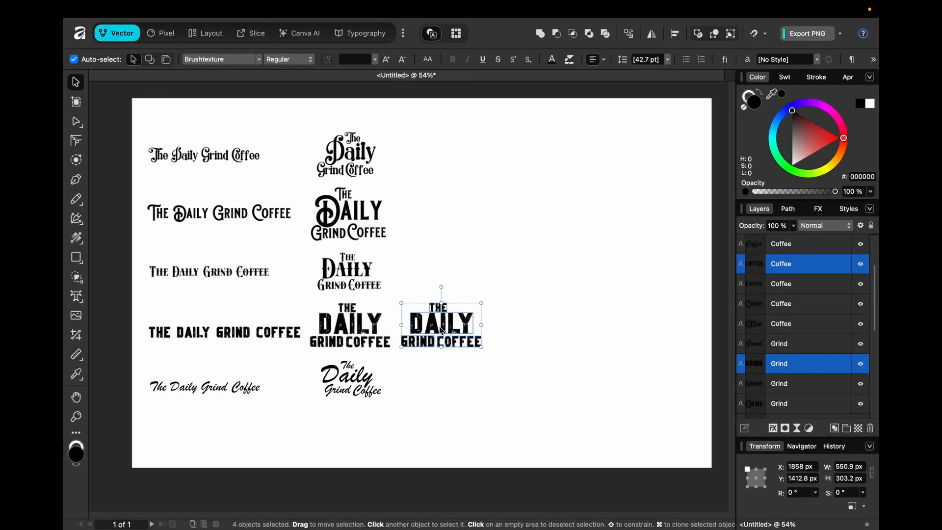
{"action": "mouse_move", "coordinate": [506, 215]}
{"action": "left_mouse_down"}
{"action": "mouse_move", "coordinate": [639, 100]}
{"action": "mouse_move", "coordinate": [638, 85]}
{"action": "left_mouse_up"}
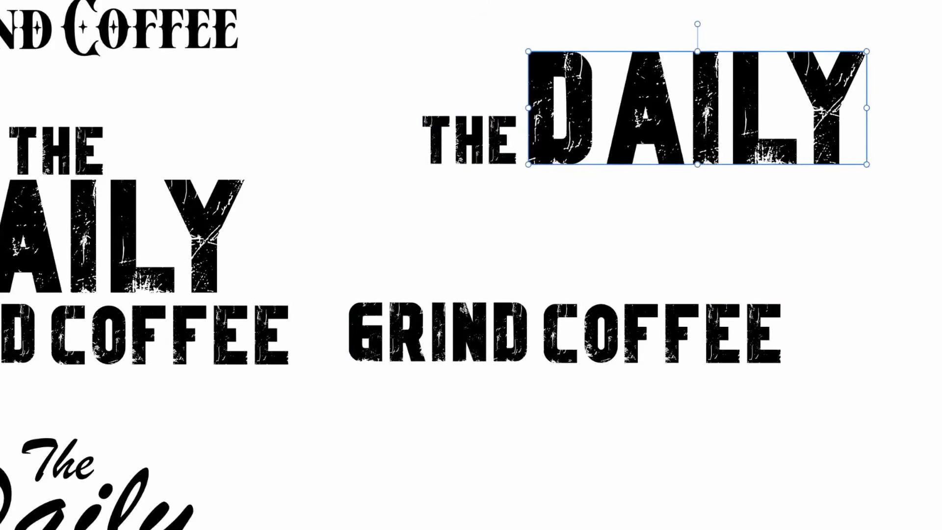
{"action": "left_click_drag", "start_coordinate": [867, 50], "coordinate": [747, 91]}
Step: Stack "Grind" and "Coffee" on separate lines beneath "The Daily" in the Brushtexture copy, enlarging both words
{"action": "left_click_drag", "start_coordinate": [519, 328], "coordinate": [597, 210]}
{"action": "left_click_drag", "start_coordinate": [610, 243], "coordinate": [738, 282]}
{"action": "left_click_drag", "start_coordinate": [731, 356], "coordinate": [622, 344]}
{"action": "left_click_drag", "start_coordinate": [673, 321], "coordinate": [734, 318]}
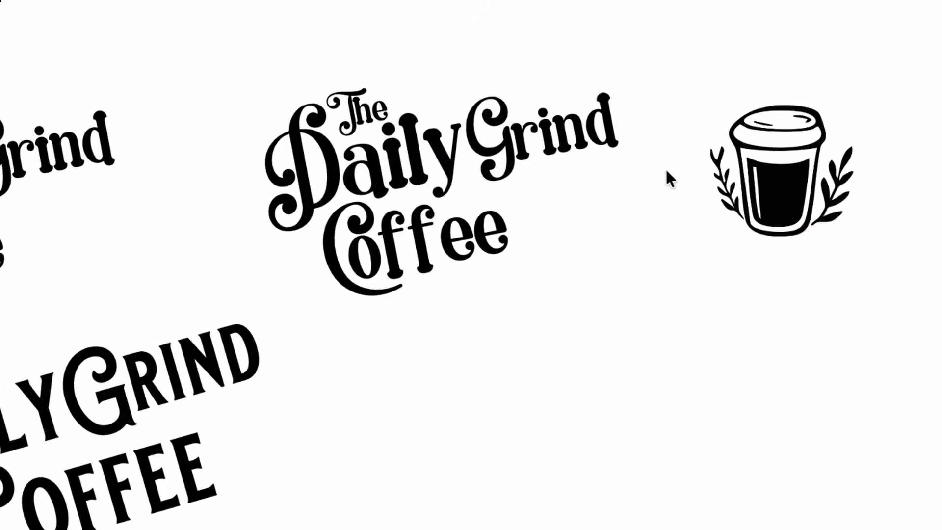
Step: Move the coffee cup icon beside "Coffee" under "Grind" and shrink it to about 149 by 137 px
{"action": "left_click", "coordinate": [697, 118]}
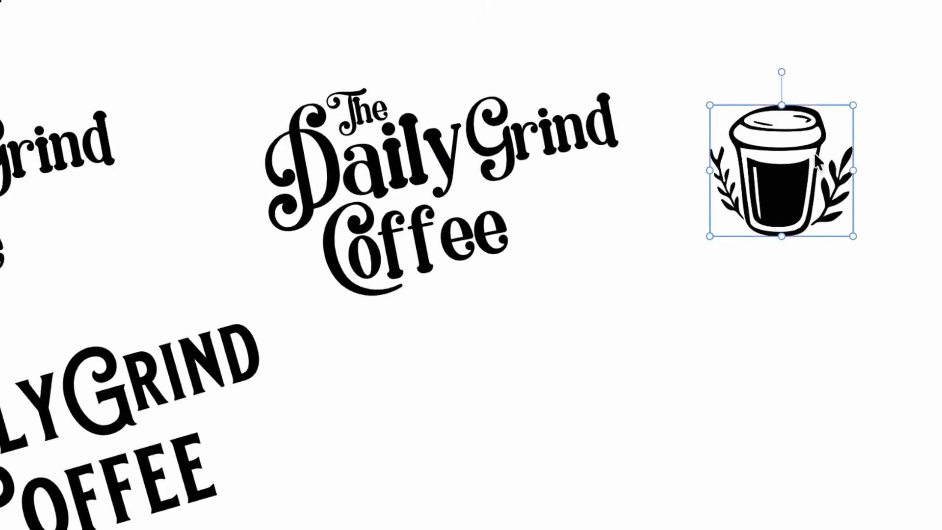
{"action": "left_click_drag", "start_coordinate": [817, 161], "coordinate": [629, 213]}
{"action": "left_click_drag", "start_coordinate": [668, 157], "coordinate": [637, 175]}
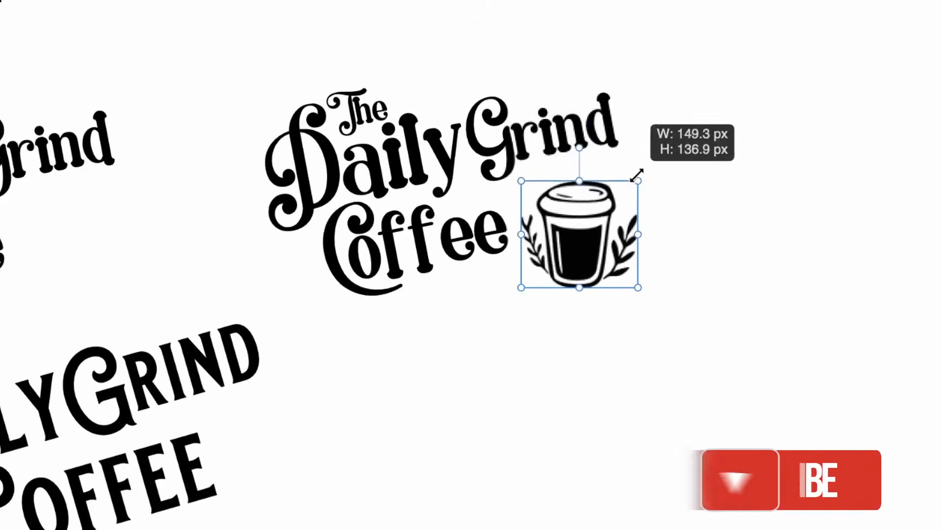
{"action": "left_click_drag", "start_coordinate": [581, 222], "coordinate": [574, 211]}
{"action": "left_click", "coordinate": [712, 233]}
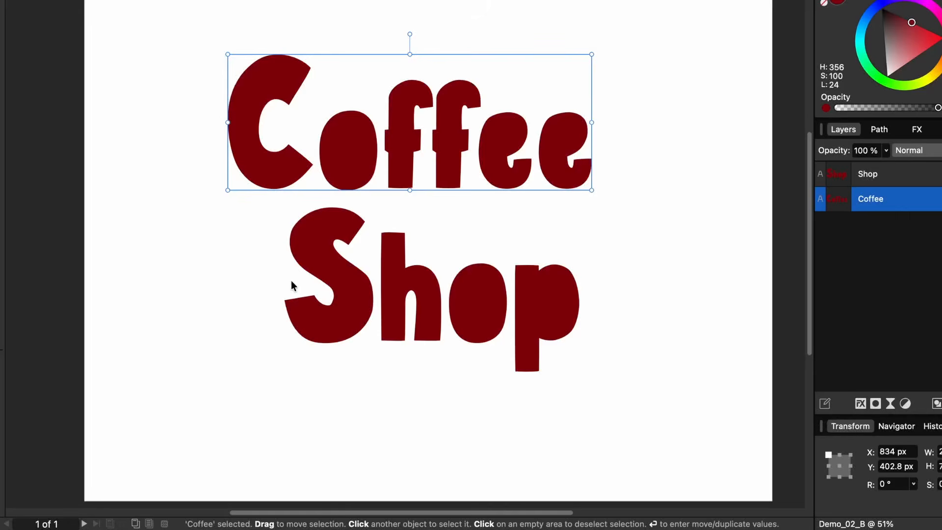
Step: Convert the "Coffee" and "Shop" text objects to curves
{"action": "left_click", "coordinate": [476, 322], "text": "shift"}
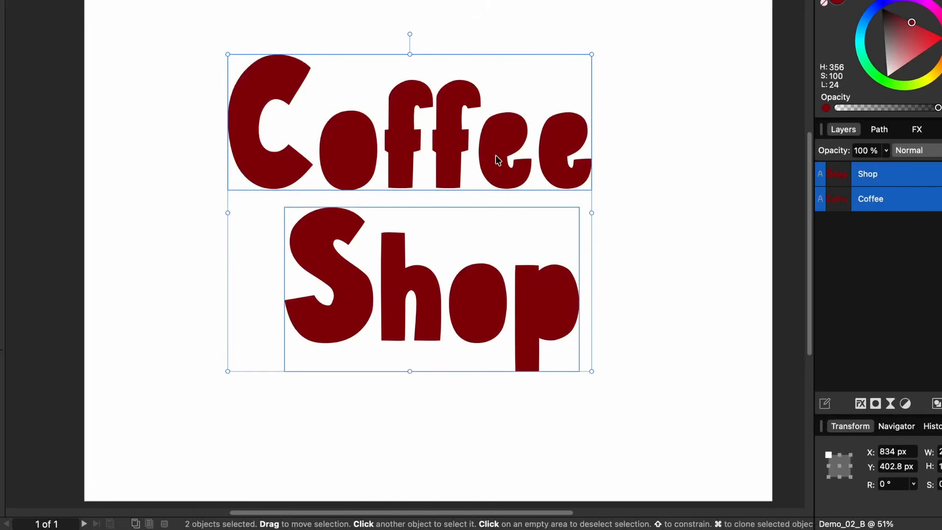
{"action": "right_click", "coordinate": [412, 132]}
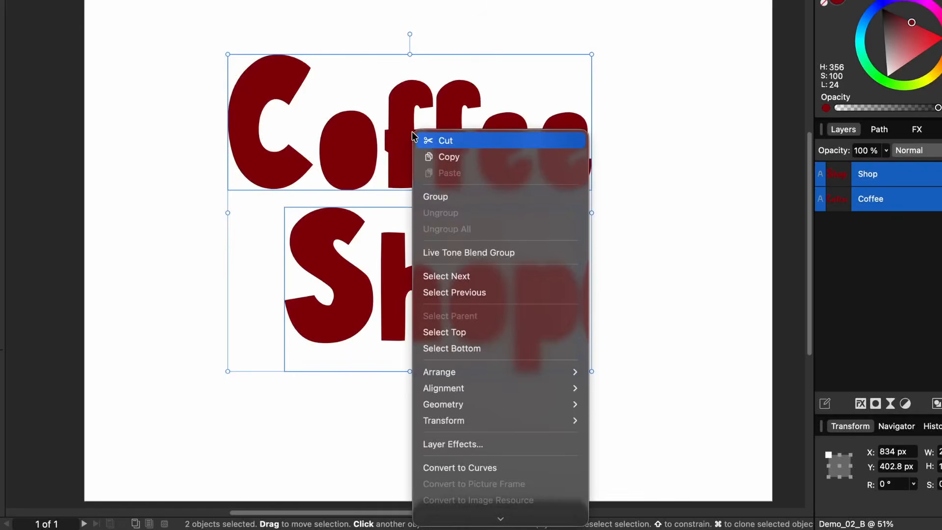
{"action": "left_click", "coordinate": [507, 474]}
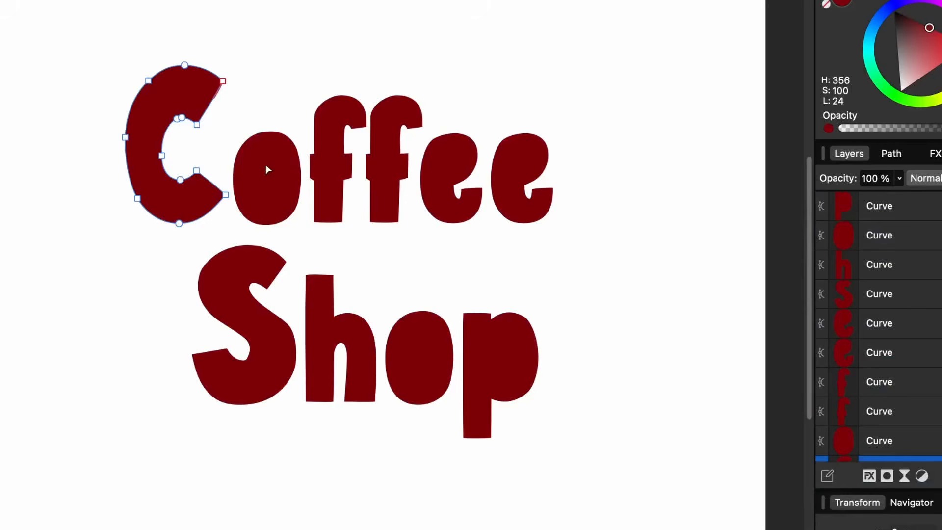
Step: Examine the editable nodes of the individual letters in "Coffee"
{"action": "left_click", "coordinate": [357, 150]}
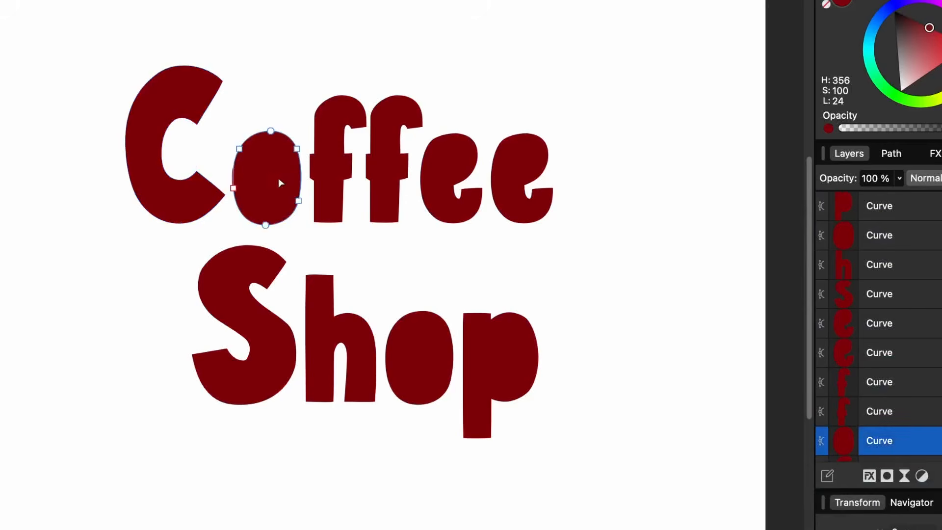
{"action": "left_click", "coordinate": [334, 123]}
{"action": "left_click", "coordinate": [392, 157]}
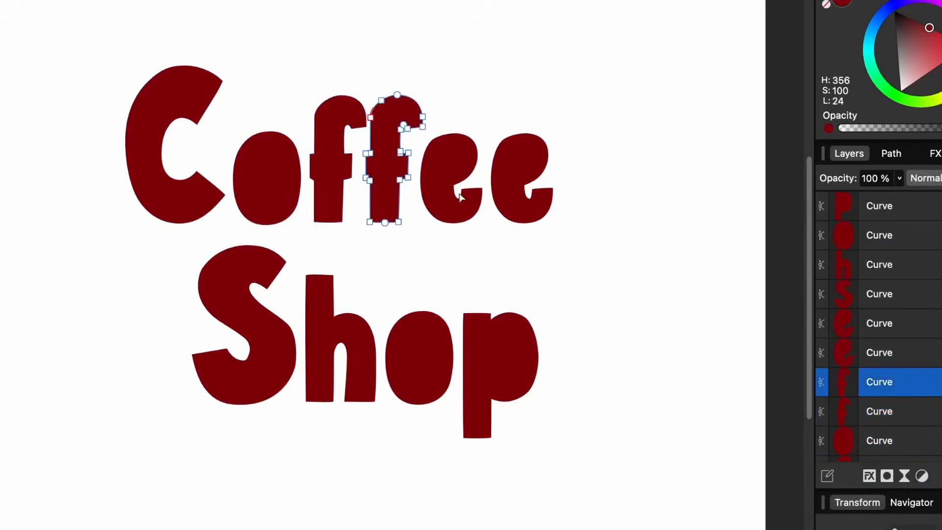
{"action": "left_click", "coordinate": [451, 166]}
{"action": "left_click", "coordinate": [512, 166]}
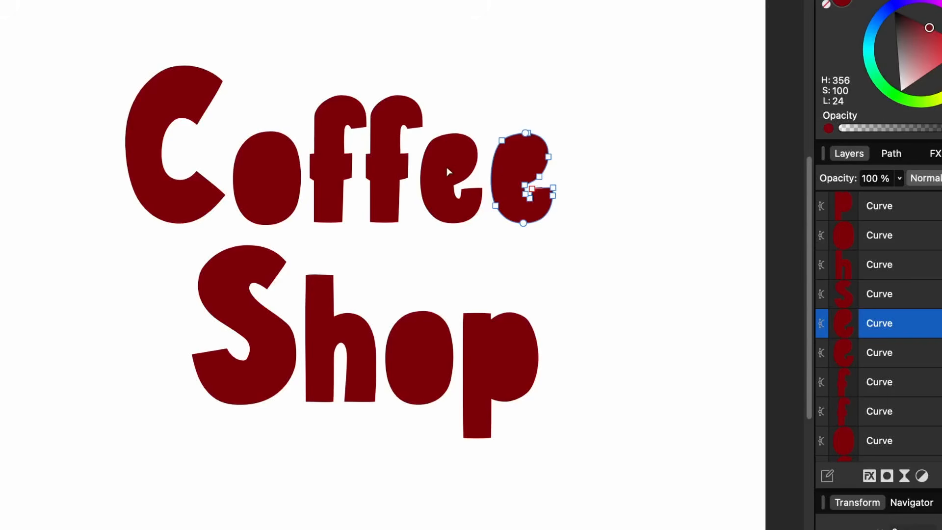
{"action": "left_click", "coordinate": [385, 215]}
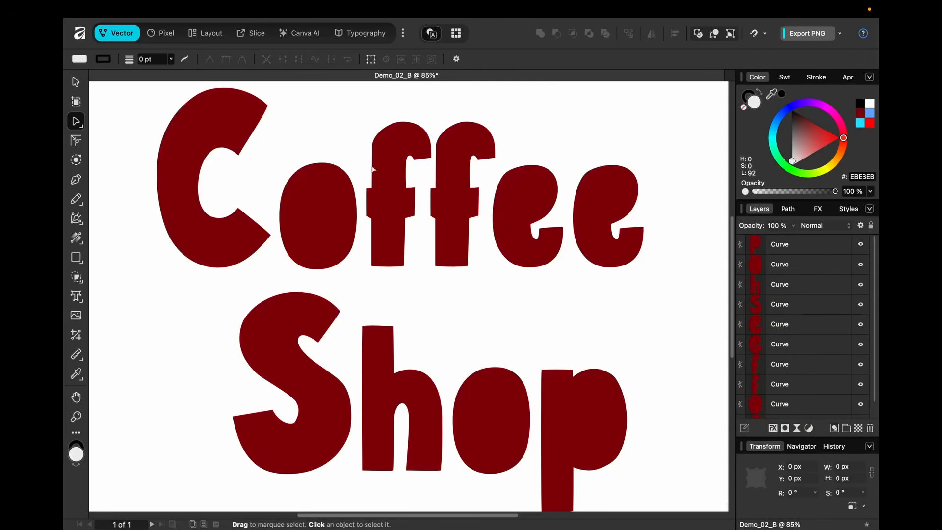
Step: Lengthen the stem of the second "f" in "Coffee" downward and pull both ends of its crossbar outward, raising the outer end toward the "e"
{"action": "left_click", "coordinate": [461, 194]}
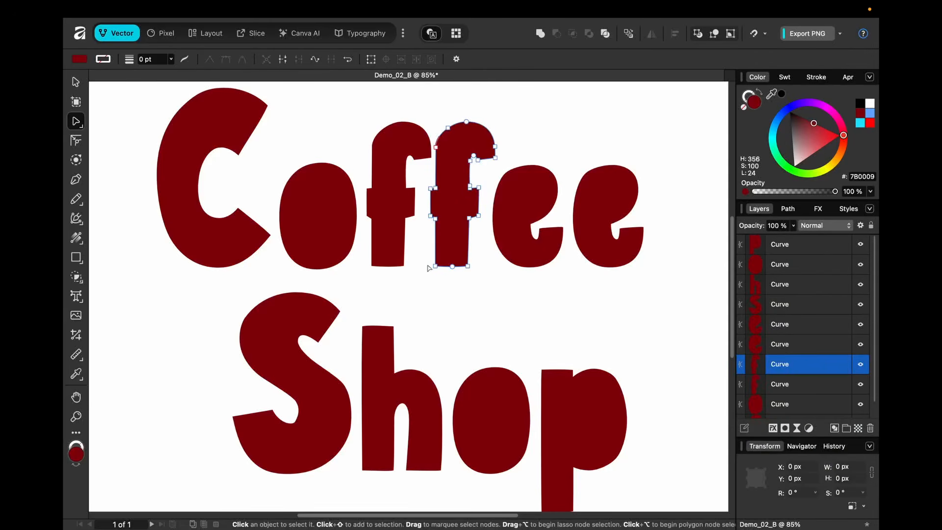
{"action": "left_click_drag", "start_coordinate": [427, 259], "coordinate": [468, 271]}
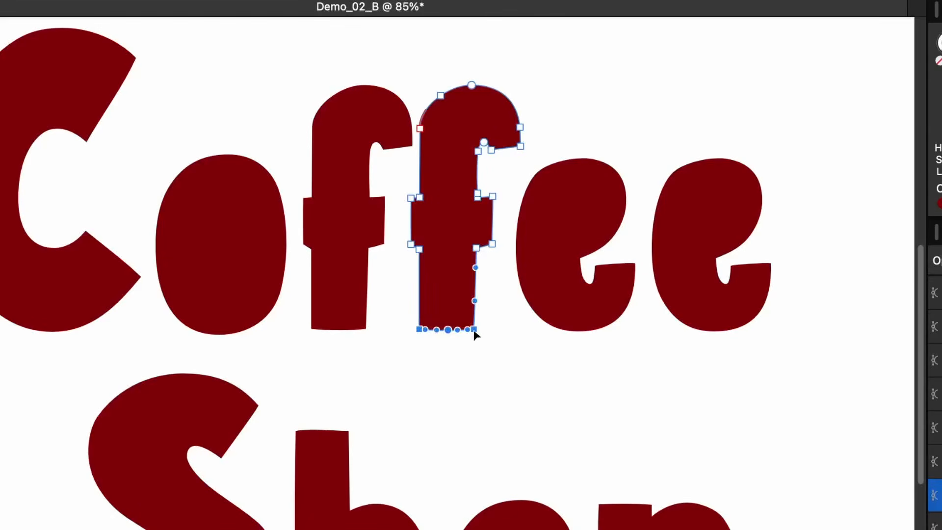
{"action": "left_click_drag", "start_coordinate": [474, 331], "coordinate": [474, 378]}
{"action": "left_click_drag", "start_coordinate": [415, 293], "coordinate": [401, 291]}
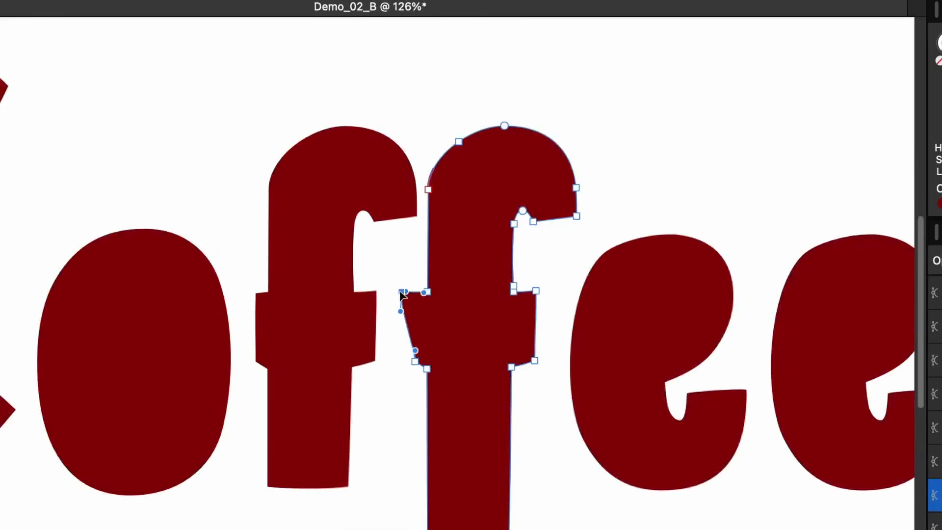
{"action": "left_click_drag", "start_coordinate": [529, 288], "coordinate": [551, 271]}
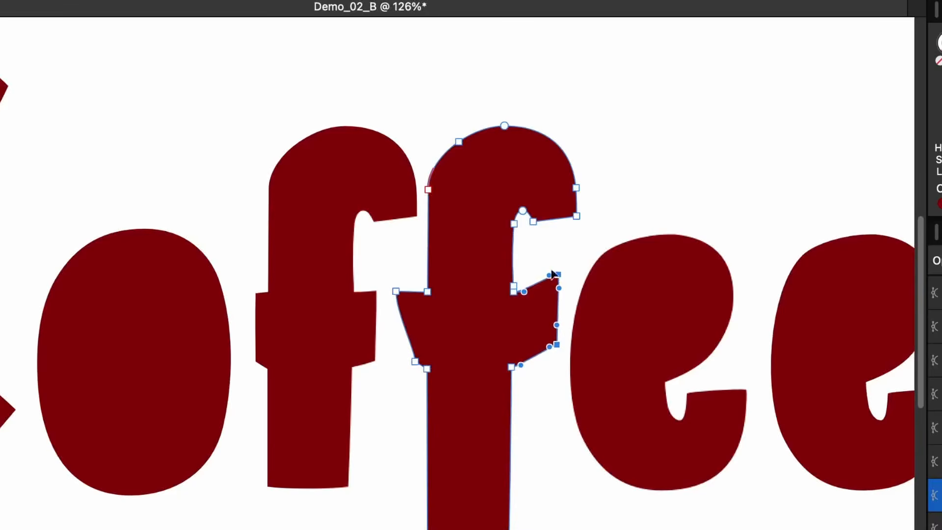
Step: Tilt the first "f" of "Coffee" about 3.2° and shrink it to about 255 by 605 px, then reshape its hook and foot
{"action": "left_click", "coordinate": [344, 133]}
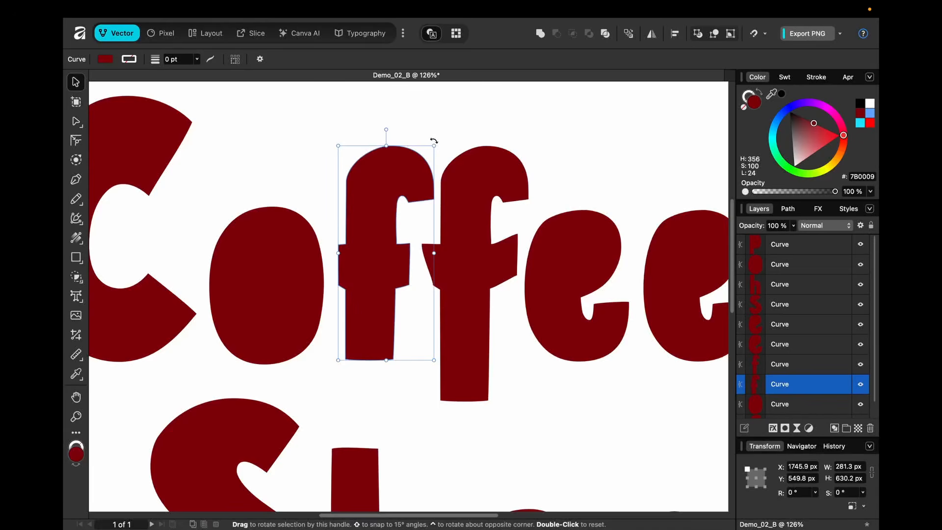
{"action": "left_click_drag", "start_coordinate": [433, 141], "coordinate": [432, 145]}
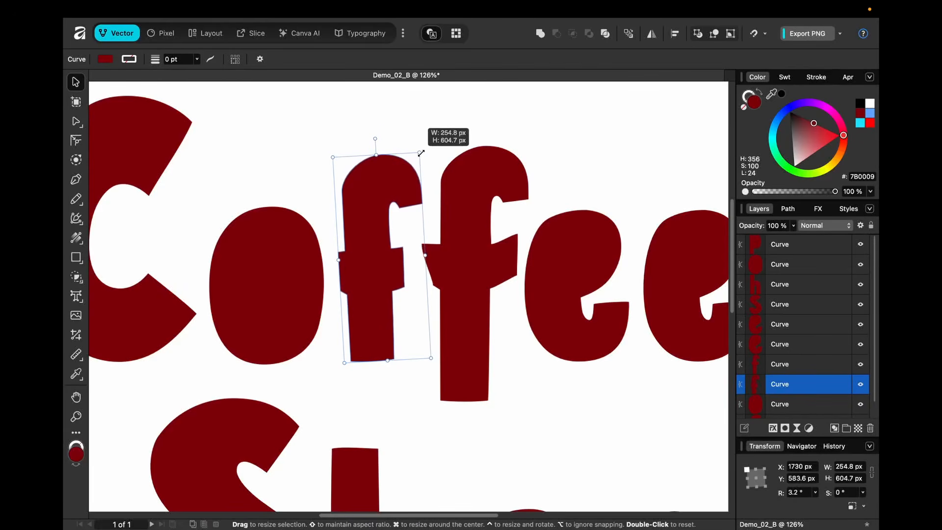
{"action": "key", "text": "a"}
{"action": "mouse_move", "coordinate": [383, 193]}
{"action": "left_mouse_down"}
{"action": "mouse_move", "coordinate": [407, 215]}
{"action": "mouse_move", "coordinate": [397, 202]}
{"action": "left_mouse_up"}
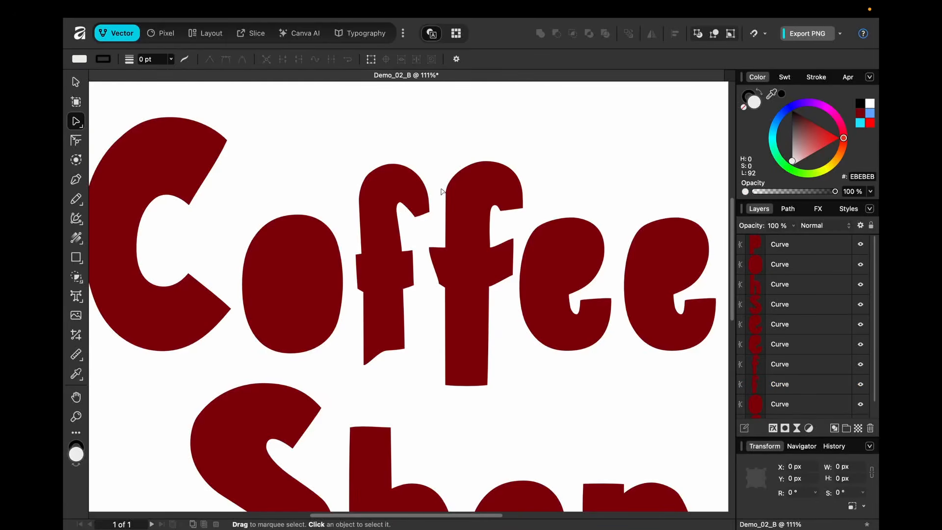
Step: Draw an ellipse about 146 by 252 px inside the "o" of "Coffee" and fill it with bright green 3DFF00
{"action": "scroll", "coordinate": [337, 225], "scroll_direction": "down", "scroll_amount": 3}
{"action": "left_click", "coordinate": [336, 248]}
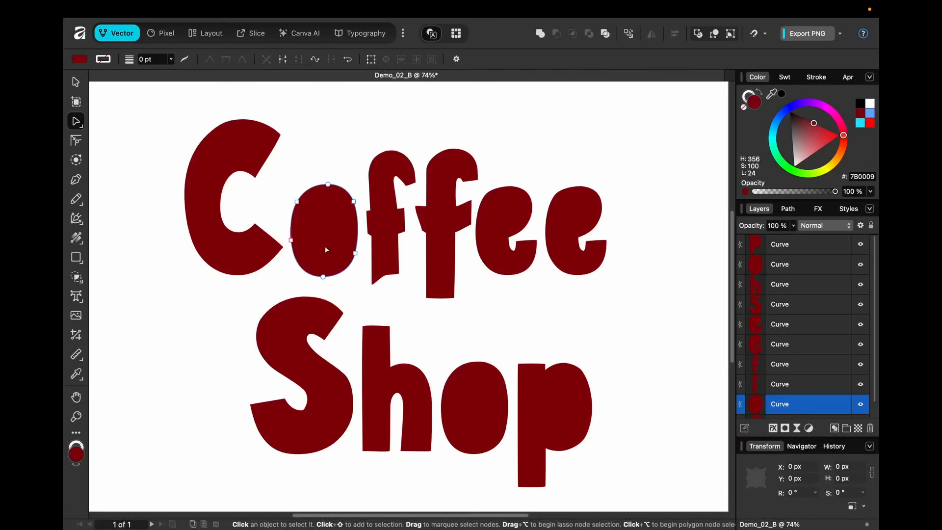
{"action": "left_click", "coordinate": [151, 190]}
{"action": "key", "text": "m"}
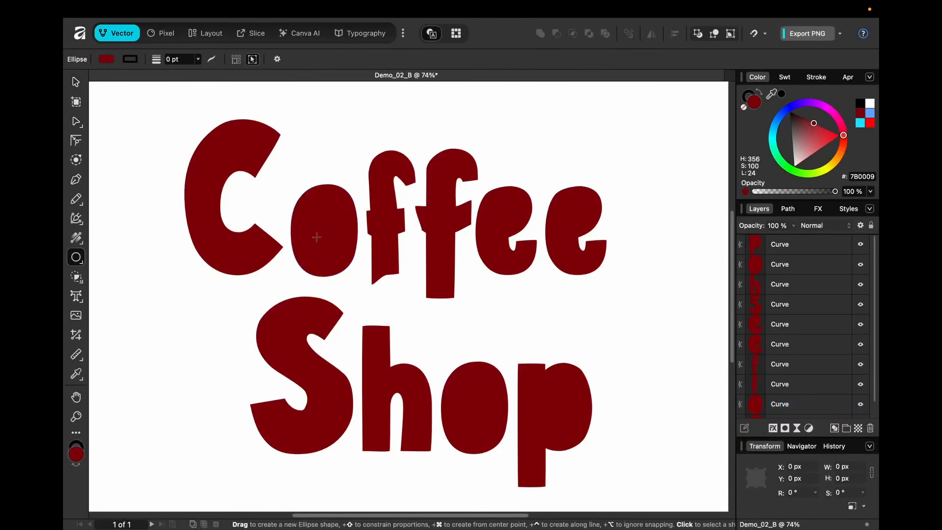
{"action": "left_click_drag", "start_coordinate": [314, 209], "coordinate": [343, 259]}
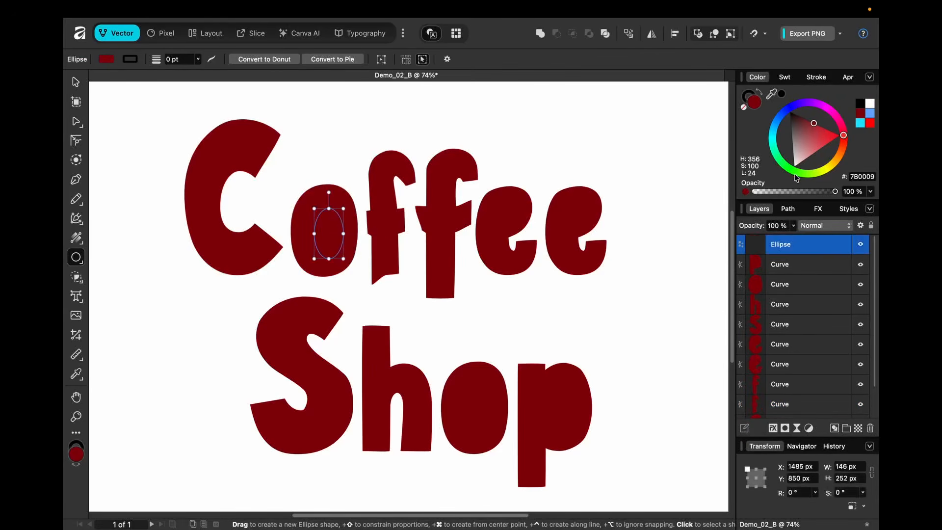
{"action": "left_click_drag", "start_coordinate": [818, 139], "coordinate": [838, 135]}
{"action": "left_click", "coordinate": [797, 173]}
{"action": "scroll", "coordinate": [352, 244], "scroll_direction": "up", "scroll_amount": 3}
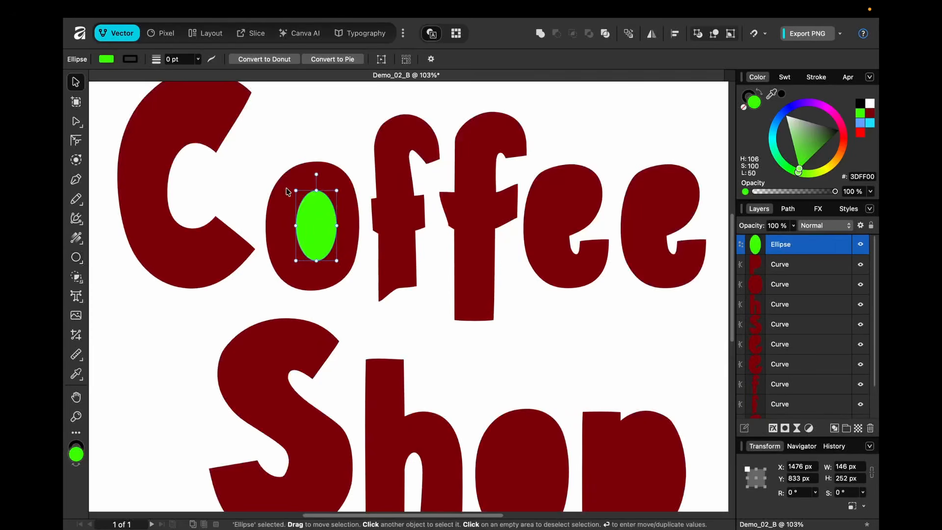
Step: Move the "o" of "Coffee" and its green ellipse slightly up together, then subtract the ellipse to cut the counter
{"action": "key", "text": "v"}
{"action": "left_click", "coordinate": [302, 172]}
{"action": "left_click", "coordinate": [318, 226], "text": "shift"}
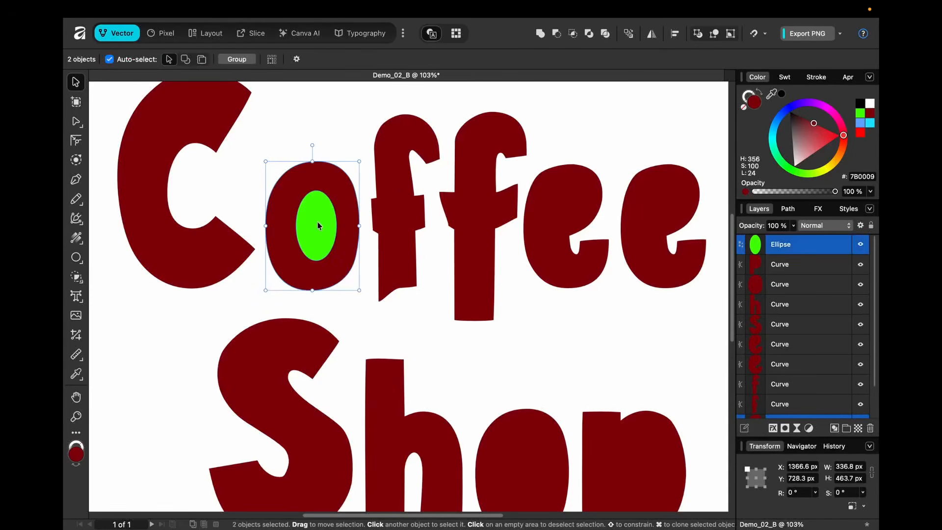
{"action": "left_click_drag", "start_coordinate": [319, 226], "coordinate": [320, 218]}
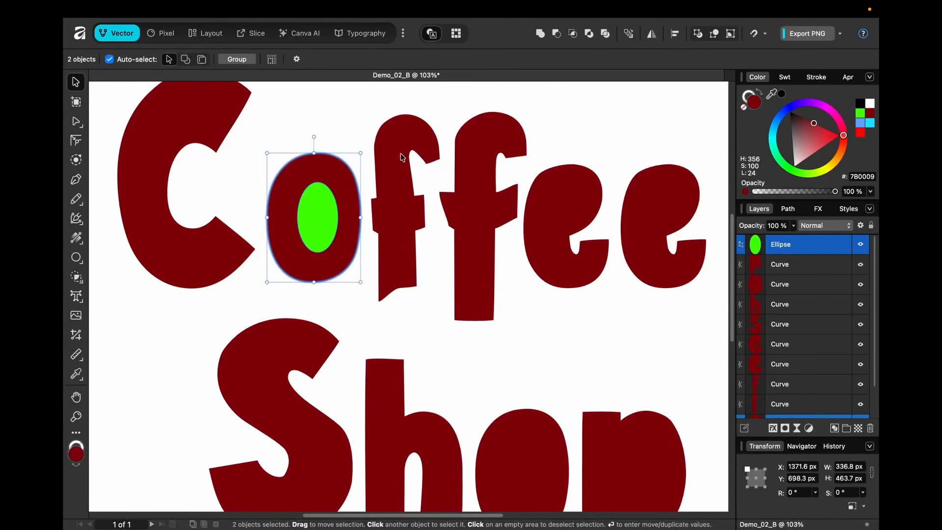
{"action": "left_click", "coordinate": [558, 36]}
{"action": "left_click", "coordinate": [372, 167]}
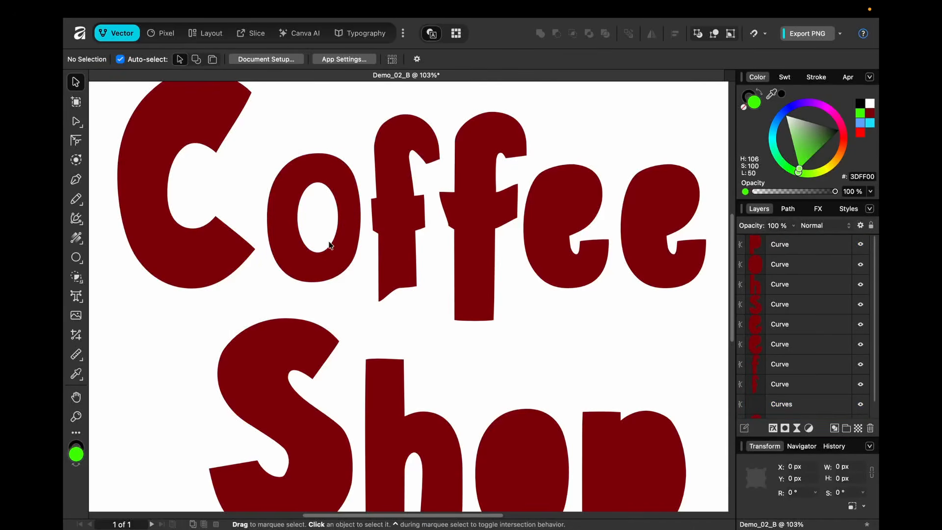
Step: Replace the solid "o" in "Shop" with a copy of the cut-out "o" from "Coffee"
{"action": "scroll", "coordinate": [338, 228], "scroll_direction": "down", "scroll_amount": 2}
{"action": "left_click", "coordinate": [489, 390]}
{"action": "key", "text": "Delete"}
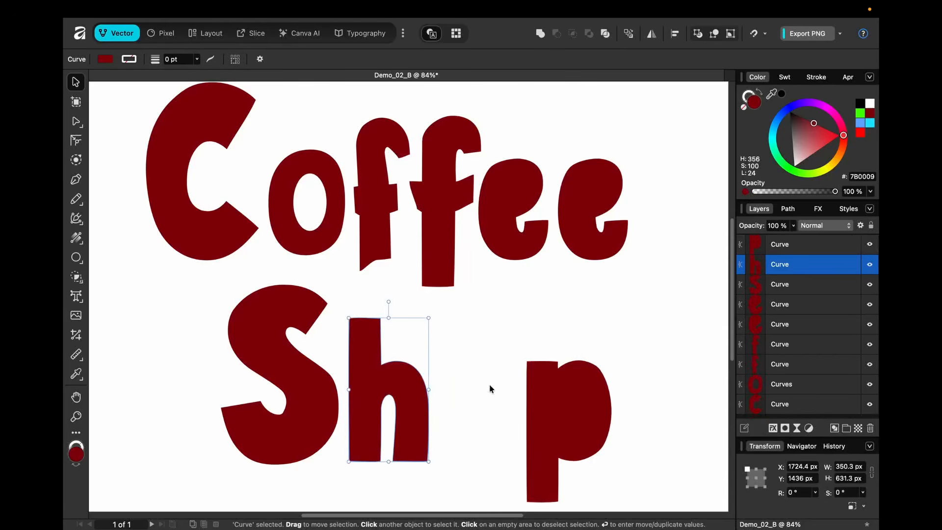
{"action": "left_click", "coordinate": [334, 206]}
{"action": "left_click_drag", "start_coordinate": [318, 171], "coordinate": [511, 365]}
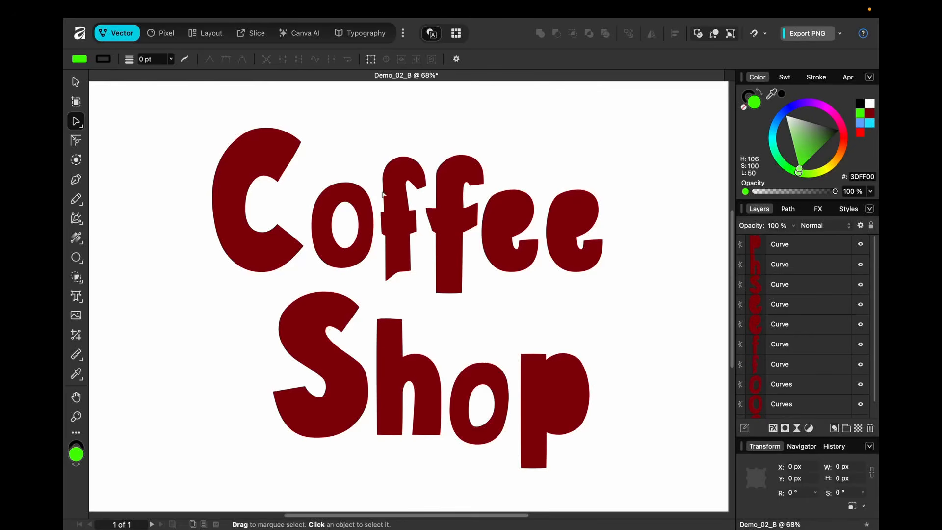
Step: Cut a counter into the first "e" of "Coffee" by subtracting a tilted segment shape drawn about 144 by 126 px
{"action": "left_click", "coordinate": [77, 256]}
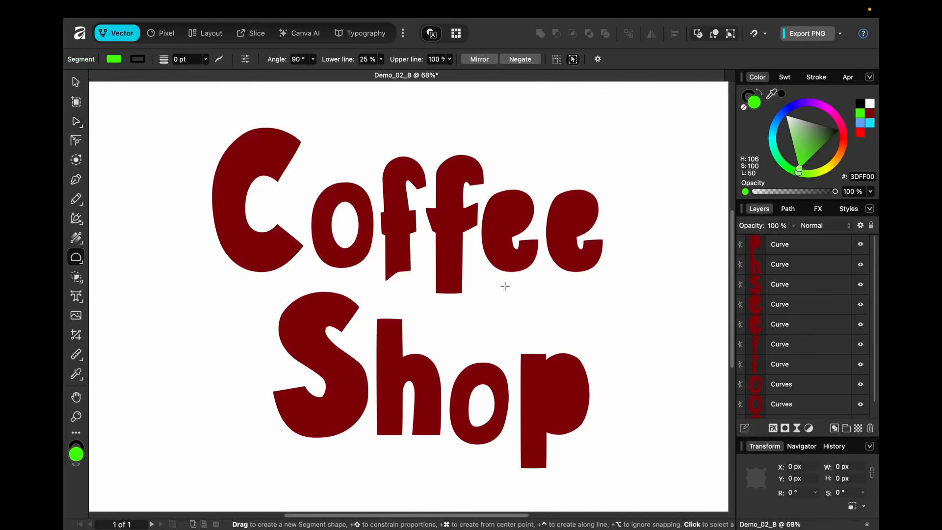
{"action": "scroll", "coordinate": [507, 280], "scroll_direction": "up", "scroll_amount": 5}
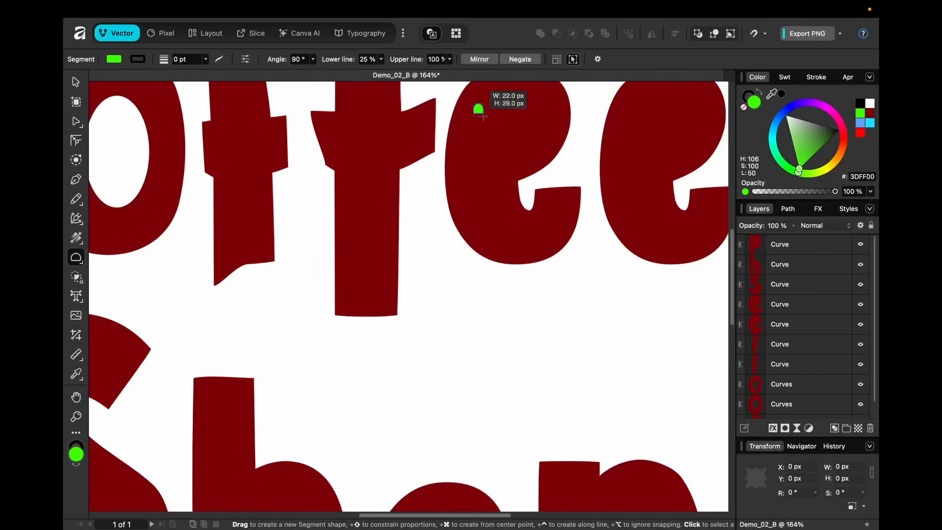
{"action": "mouse_move", "coordinate": [478, 109]}
{"action": "left_mouse_down"}
{"action": "mouse_move", "coordinate": [542, 131]}
{"action": "mouse_move", "coordinate": [542, 142]}
{"action": "left_mouse_up"}
{"action": "scroll", "coordinate": [542, 142], "scroll_direction": "up", "scroll_amount": 5}
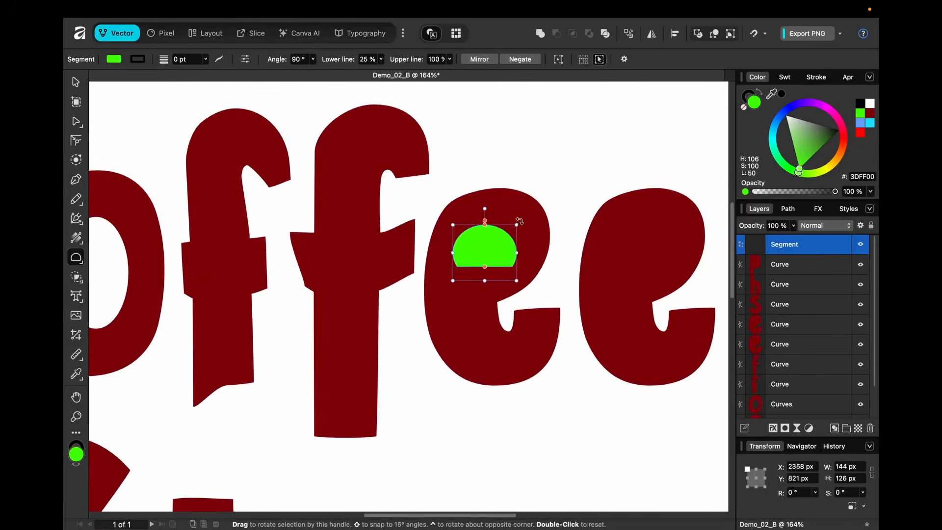
{"action": "left_click_drag", "start_coordinate": [519, 221], "coordinate": [503, 208]}
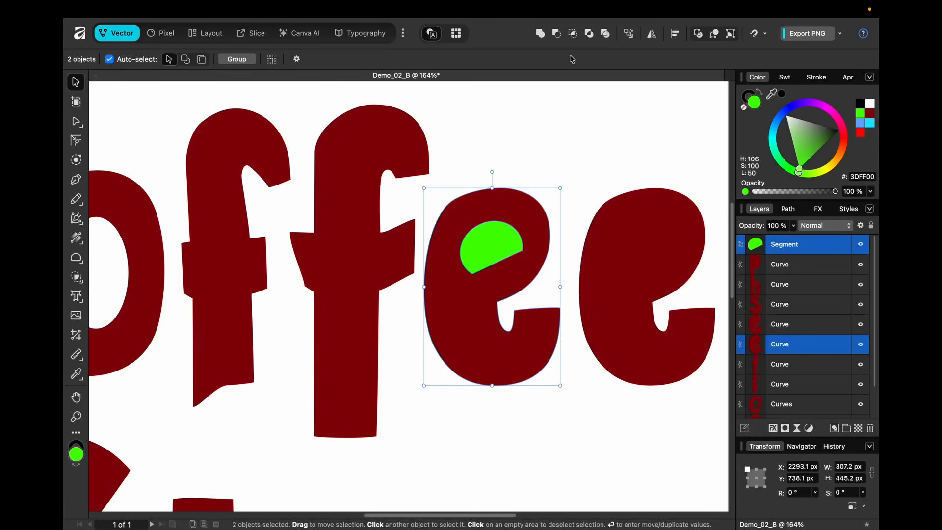
{"action": "left_click", "coordinate": [556, 34]}
Step: Replace the last "e" of "Coffee" with a copy of the cut-out "e"
{"action": "left_click", "coordinate": [658, 248]}
{"action": "key", "text": "Delete"}
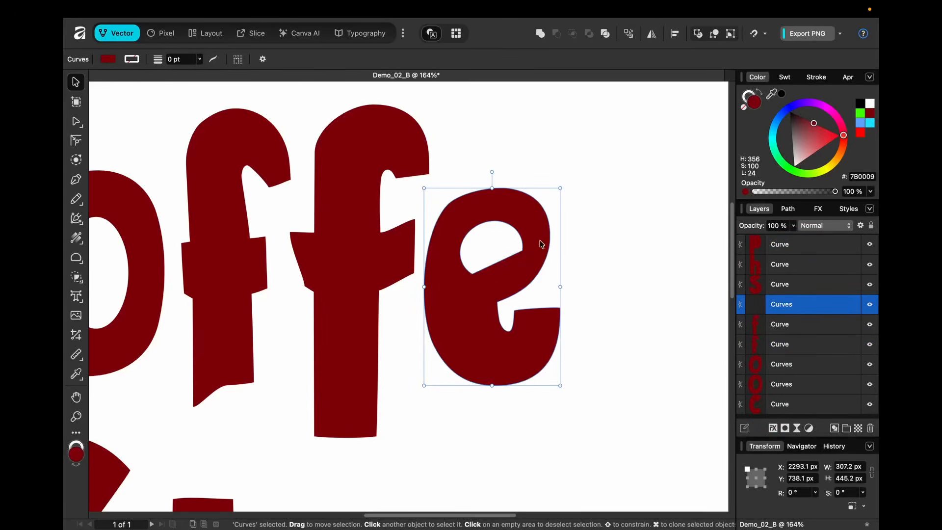
{"action": "scroll", "coordinate": [566, 237], "scroll_direction": "right", "scroll_amount": 1}
{"action": "scroll", "coordinate": [566, 234], "scroll_direction": "right", "scroll_amount": 3}
{"action": "left_click_drag", "start_coordinate": [414, 250], "coordinate": [563, 256]}
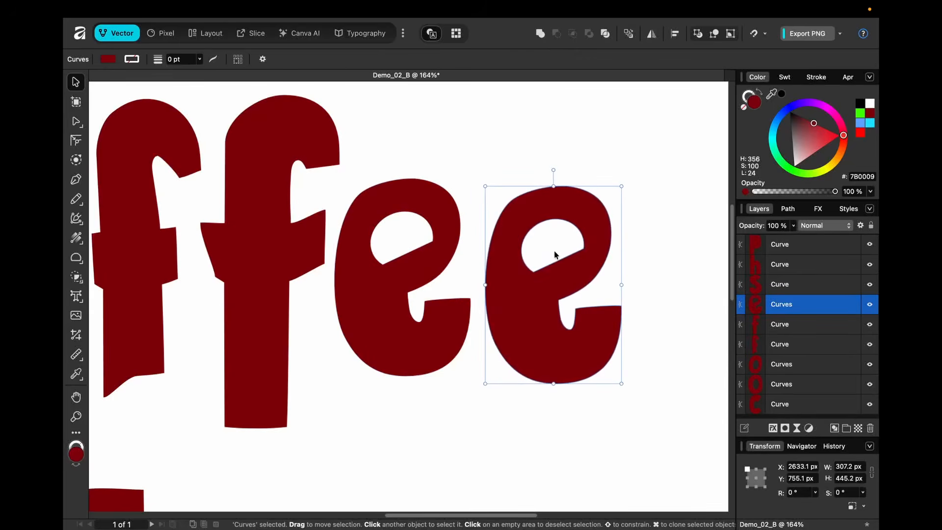
Step: Rotate the last "e" about 2.4° and adjust its nodes so the tail's end points upward
{"action": "left_click_drag", "start_coordinate": [624, 185], "coordinate": [623, 196]}
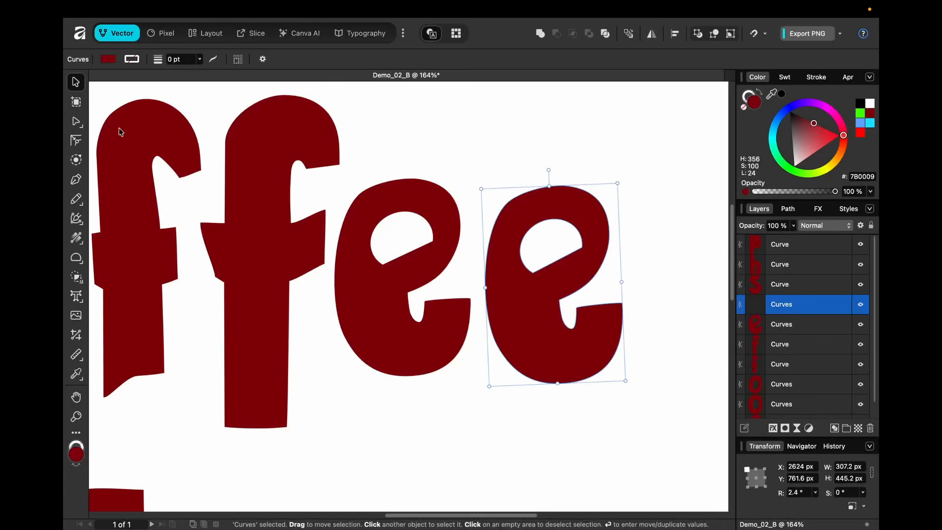
{"action": "left_click", "coordinate": [76, 121]}
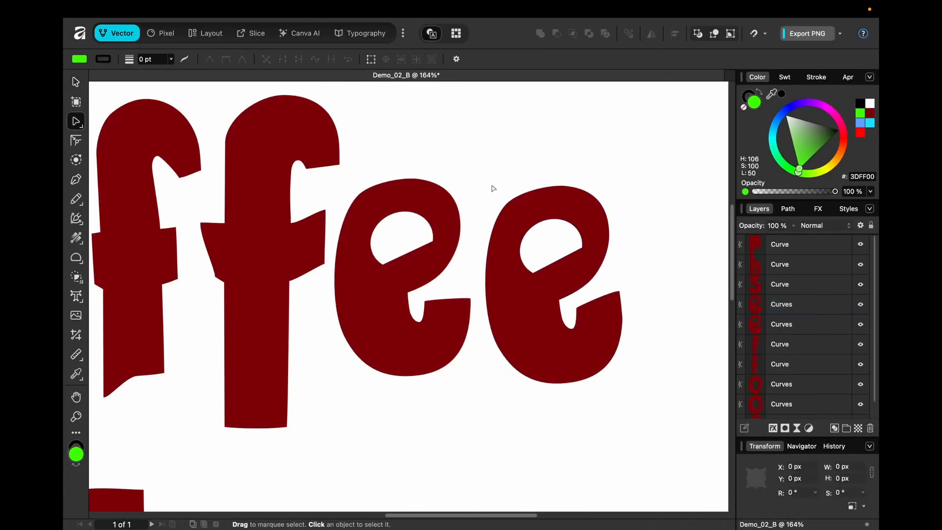
{"action": "left_click", "coordinate": [523, 209]}
{"action": "left_click_drag", "start_coordinate": [532, 219], "coordinate": [583, 248]}
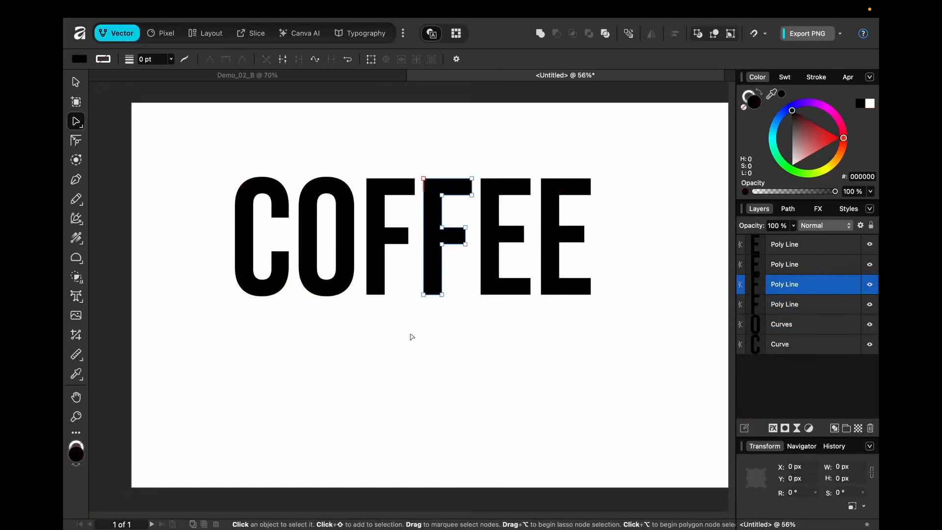
Step: In the black "COFFEE" lettering, stretch the second F's stem far downward and extend the last E's bottom arm outward
{"action": "left_click_drag", "start_coordinate": [410, 339], "coordinate": [432, 391]}
{"action": "left_click", "coordinate": [591, 279]}
{"action": "left_click_drag", "start_coordinate": [592, 283], "coordinate": [696, 285]}
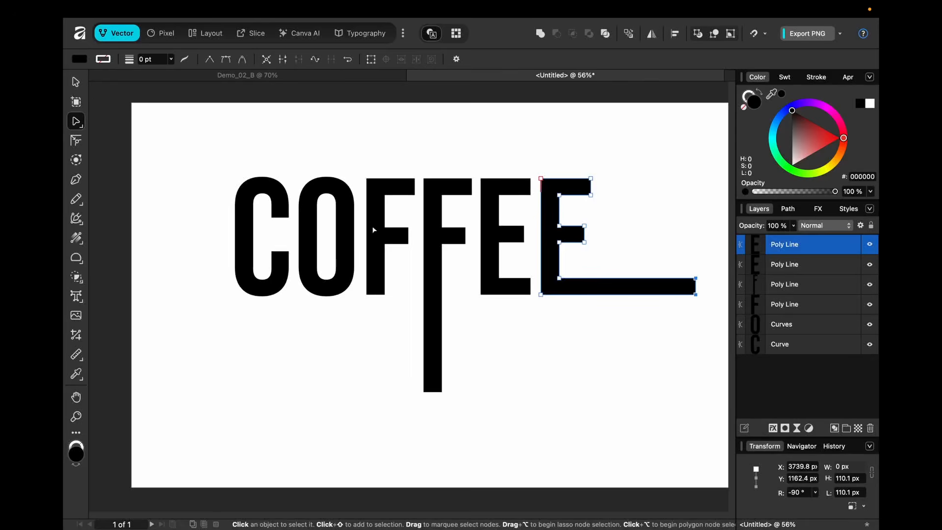
Step: Stretch the lower part of the "C" in "COFFEE" downward below the other letters
{"action": "left_click", "coordinate": [240, 255]}
{"action": "left_click_drag", "start_coordinate": [220, 312], "coordinate": [298, 244]}
{"action": "left_click_drag", "start_coordinate": [288, 251], "coordinate": [289, 330]}
{"action": "left_click", "coordinate": [339, 324]}
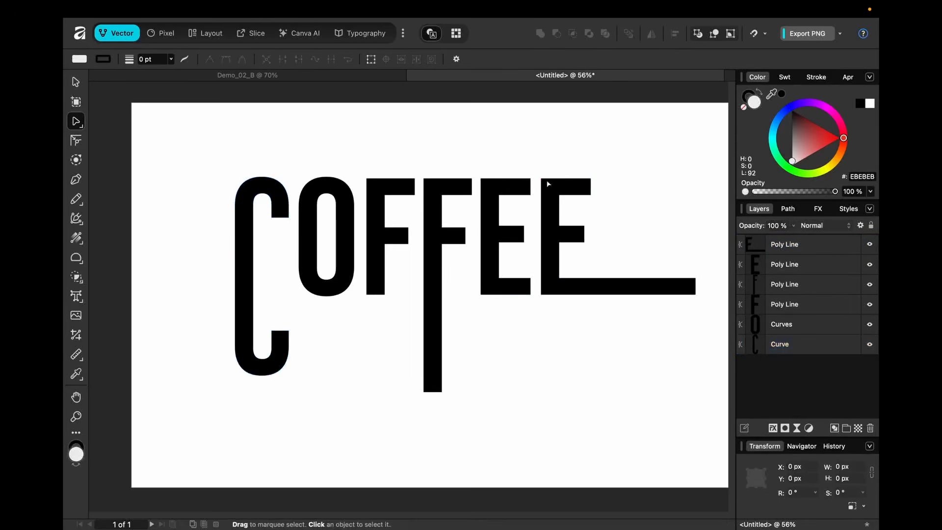
Step: Stretch the top of the first "E" in "COFFEE" upward above the other letters
{"action": "left_click", "coordinate": [549, 184]}
{"action": "left_click", "coordinate": [523, 186]}
{"action": "left_click_drag", "start_coordinate": [533, 176], "coordinate": [533, 114]}
{"action": "left_click", "coordinate": [581, 157]}
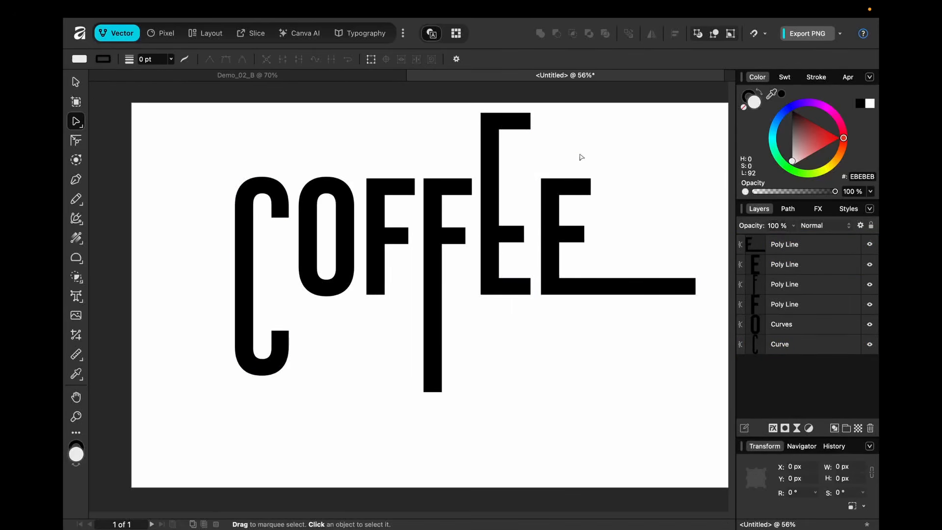
Step: Stretch the top of the "O" in "COFFEE" upward above its neighboring letters
{"action": "left_click", "coordinate": [323, 187]}
{"action": "left_click_drag", "start_coordinate": [349, 187], "coordinate": [349, 147]}
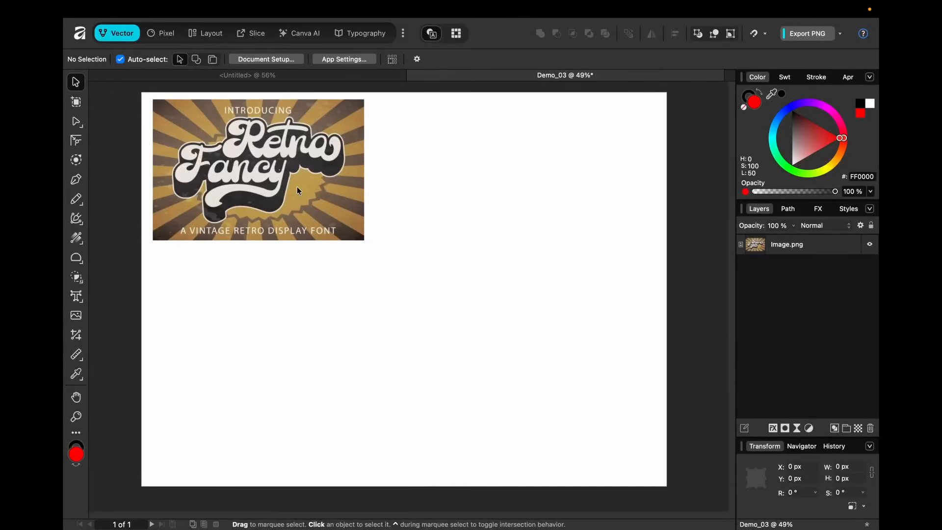
Step: Add two separate art text objects reading "Retro" and "Fancy" in the Retro Fancy font, with "Fancy" below "Retro"
{"action": "left_click", "coordinate": [76, 297]}
{"action": "left_click_drag", "start_coordinate": [464, 195], "coordinate": [471, 203]}
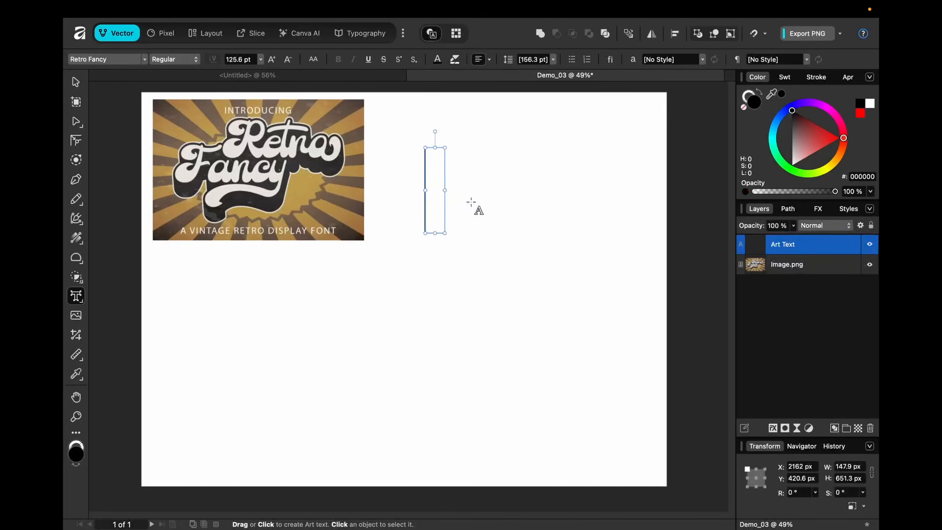
{"action": "type", "text": "Retro"}
{"action": "left_click", "coordinate": [407, 233]}
{"action": "type", "text": "Fancy"}
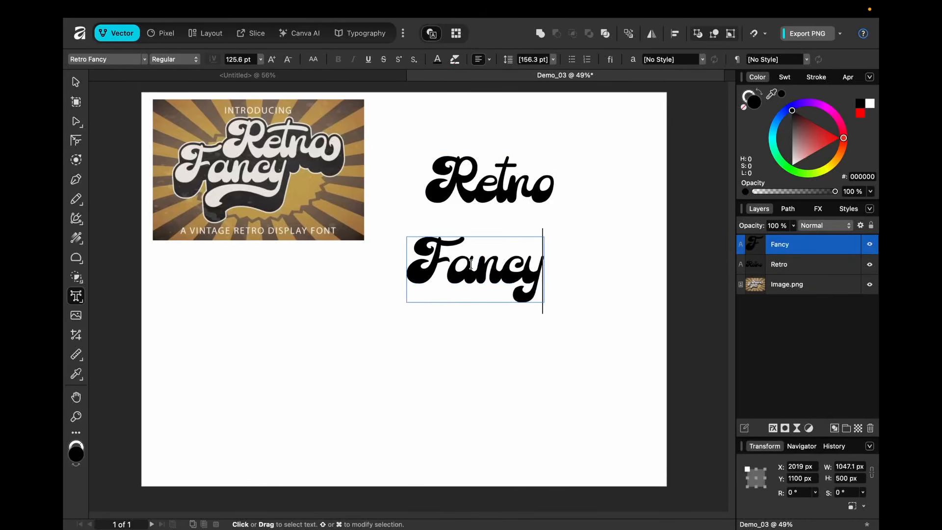
{"action": "key", "text": "Escape"}
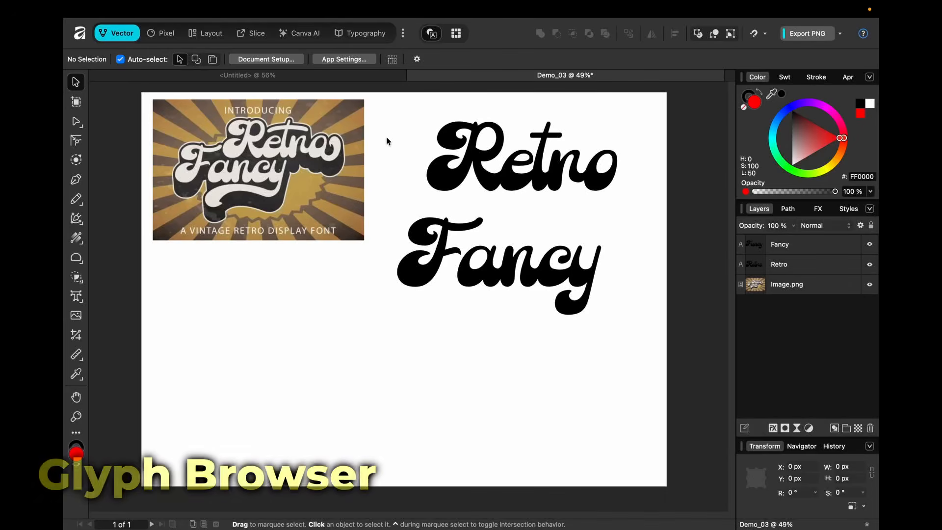
Step: Open the Glyph Browser and bring the alternate lowercase glyphs of the Retro Fancy font into view
{"action": "left_click", "coordinate": [368, 9]}
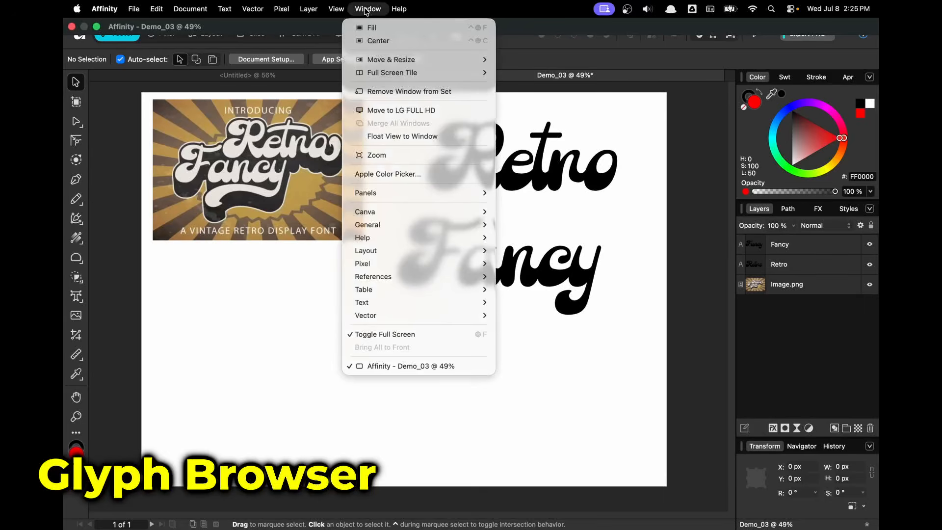
{"action": "mouse_move", "coordinate": [412, 302]}
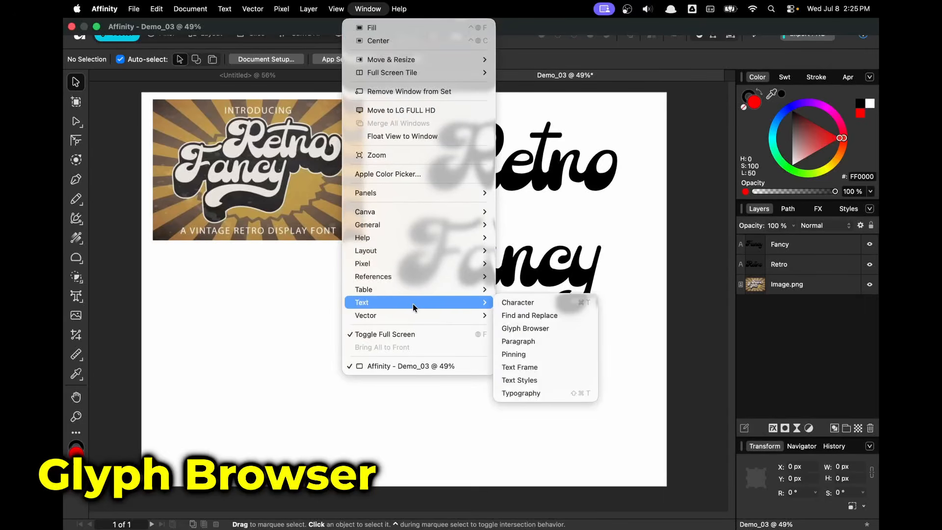
{"action": "left_click", "coordinate": [549, 328]}
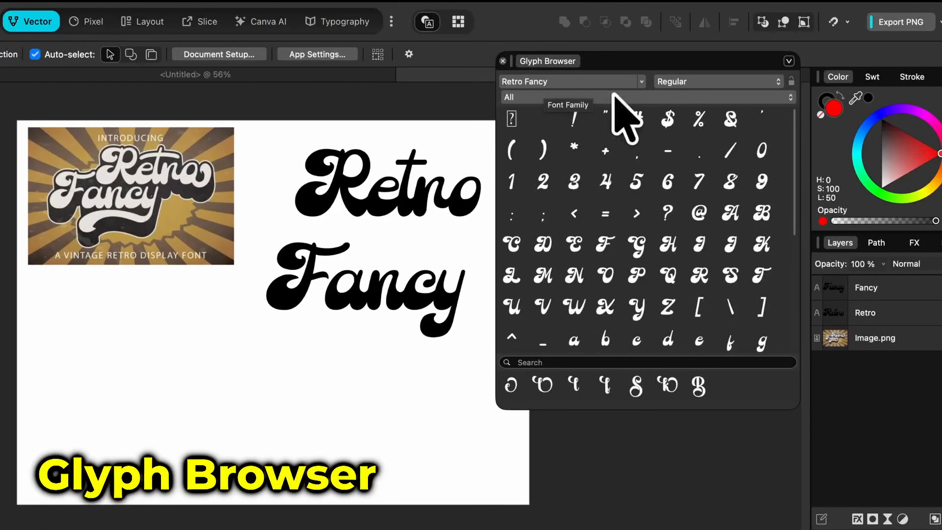
{"action": "left_click_drag", "start_coordinate": [794, 114], "coordinate": [802, 247]}
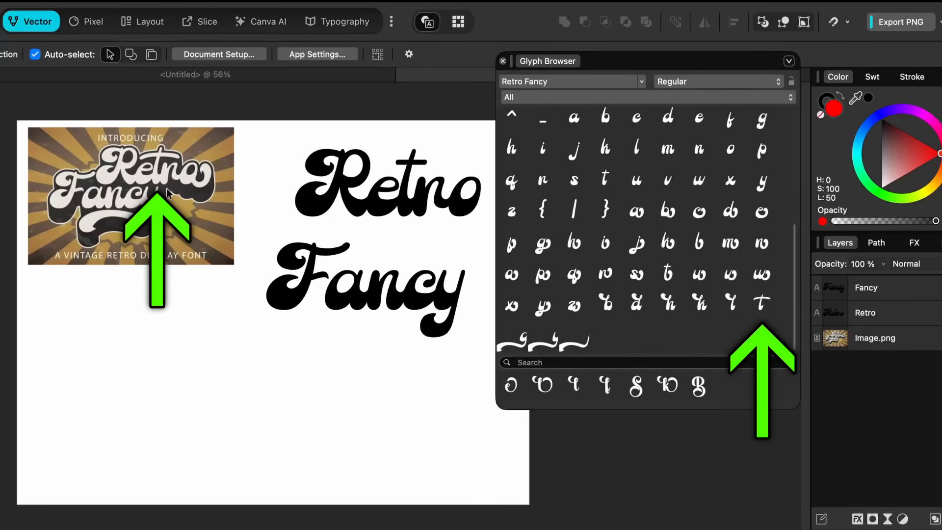
Step: Replace the "t" in "Retro" with the alternate glyph that has a long, sweeping crossbar
{"action": "left_click", "coordinate": [406, 188]}
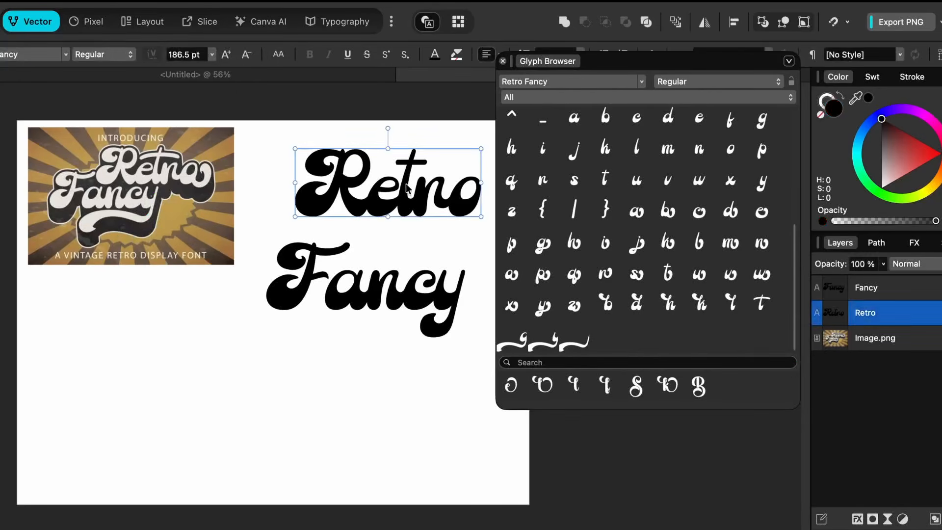
{"action": "double_click", "coordinate": [411, 192]}
{"action": "left_click", "coordinate": [414, 185]}
{"action": "left_click_drag", "start_coordinate": [415, 185], "coordinate": [399, 181]}
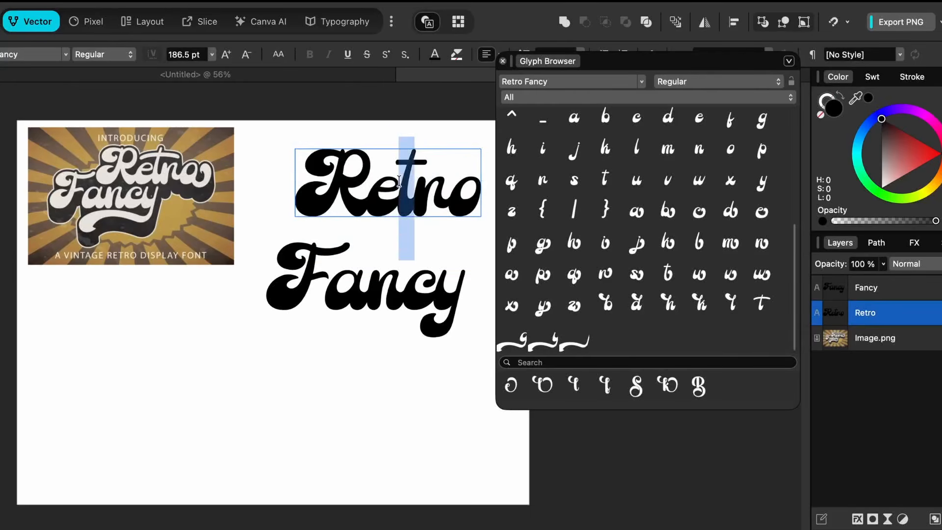
{"action": "double_click", "coordinate": [762, 304]}
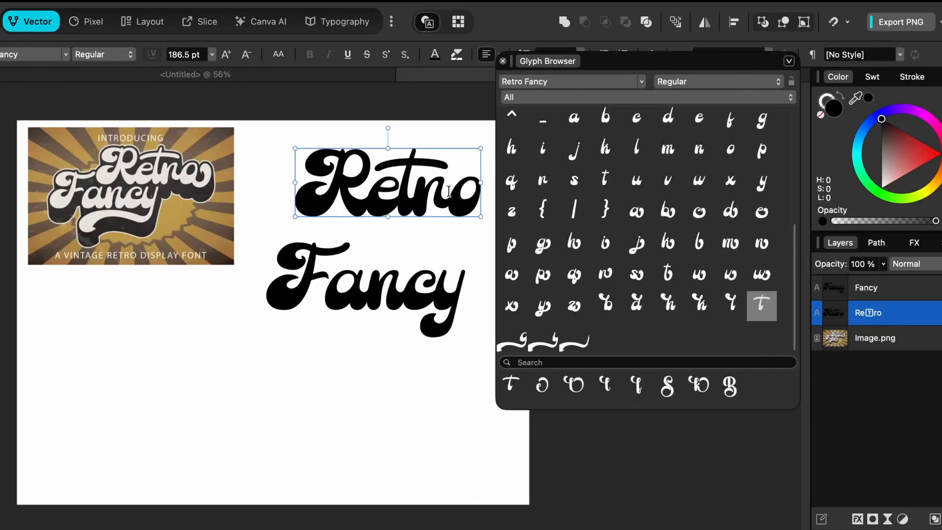
Step: Replace the final "o" in "Retro" with its curled swash alternate and move the Glyph Browser clear of the word
{"action": "left_click_drag", "start_coordinate": [454, 192], "coordinate": [476, 198]}
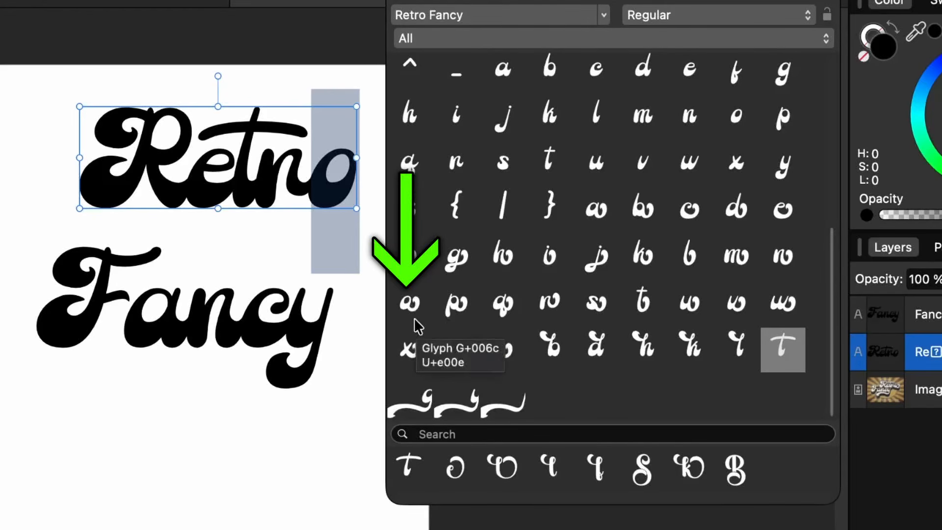
{"action": "double_click", "coordinate": [410, 304]}
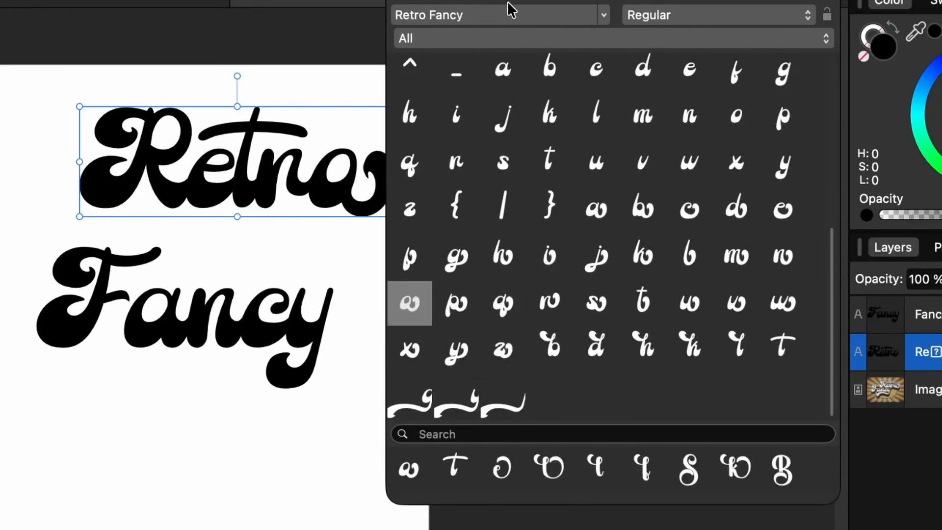
{"action": "left_click_drag", "start_coordinate": [508, 6], "coordinate": [539, 16]}
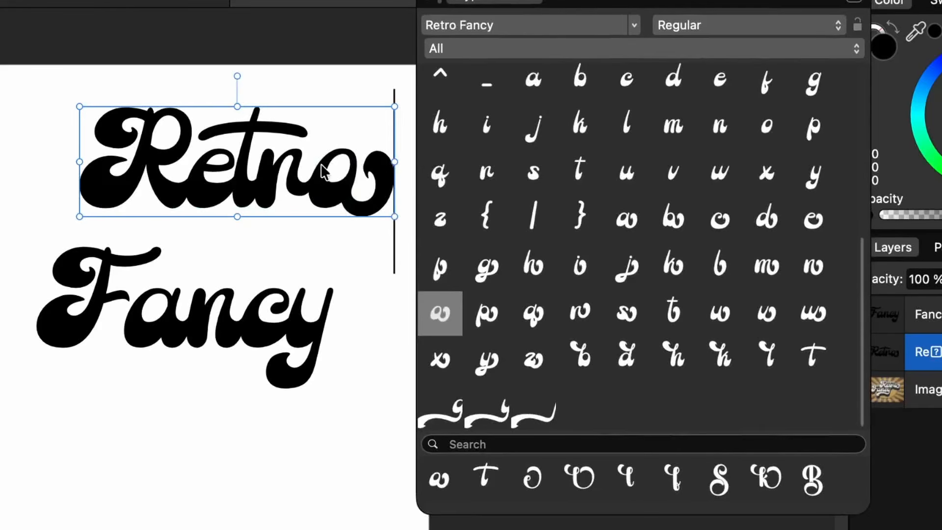
Step: Replace the "y" in "Fancy" with the alternate glyph that has a long swash tail running underneath
{"action": "left_click", "coordinate": [299, 320]}
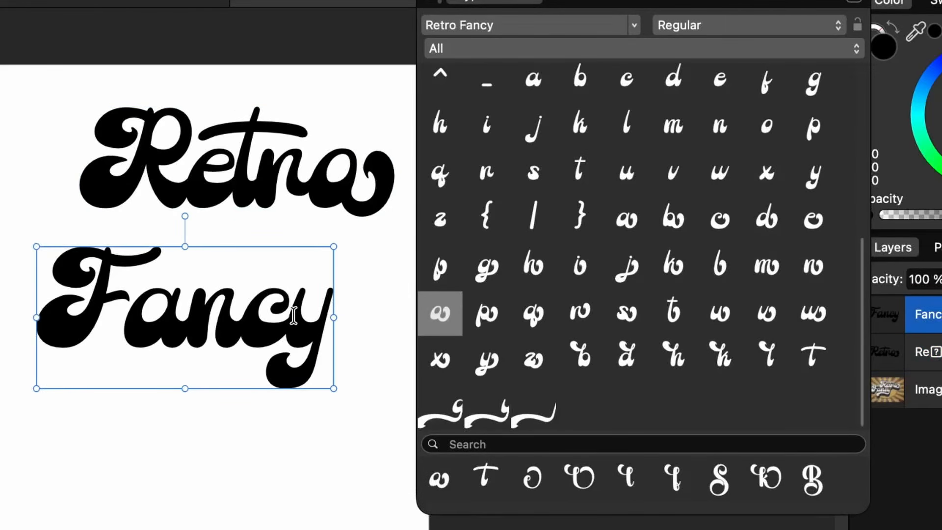
{"action": "left_click_drag", "start_coordinate": [294, 315], "coordinate": [322, 318]}
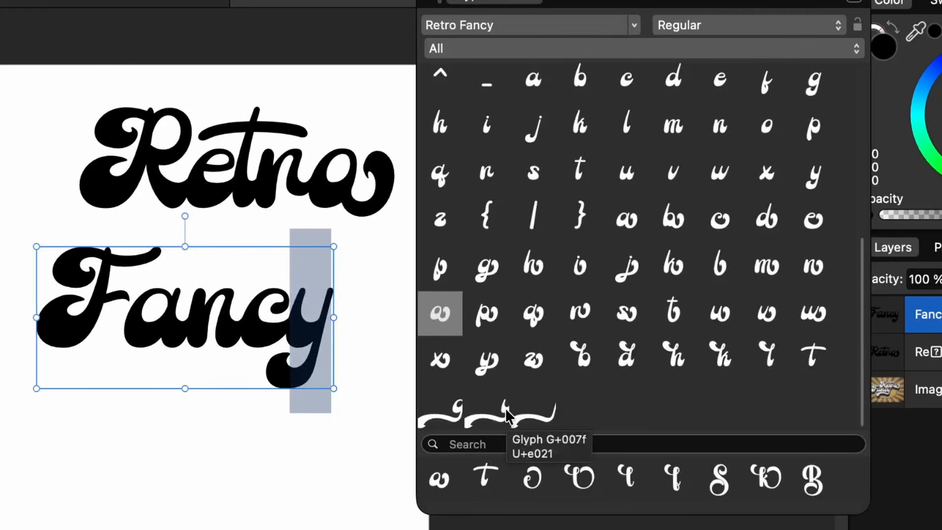
{"action": "double_click", "coordinate": [505, 412]}
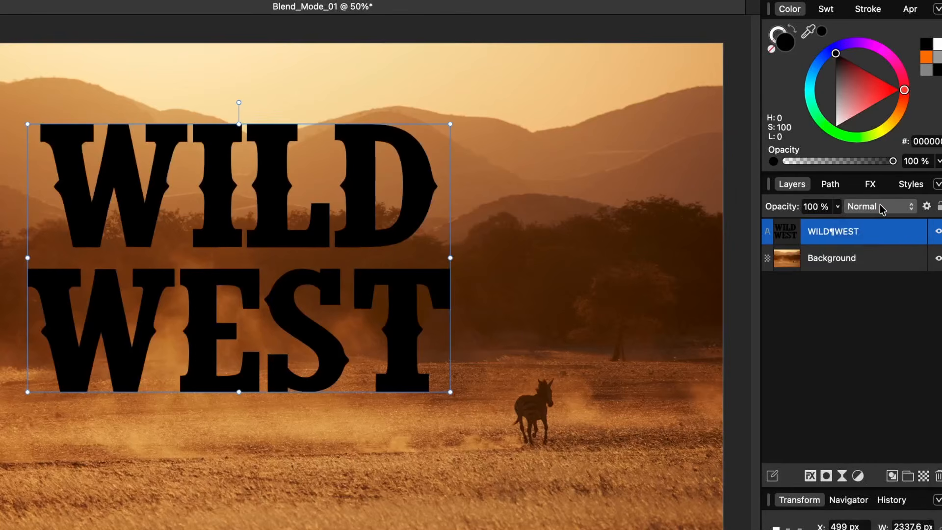
Step: Preview blend modes on the "WILD WEST" text in black, and try them again with a near-white fill
{"action": "left_click", "coordinate": [881, 207]}
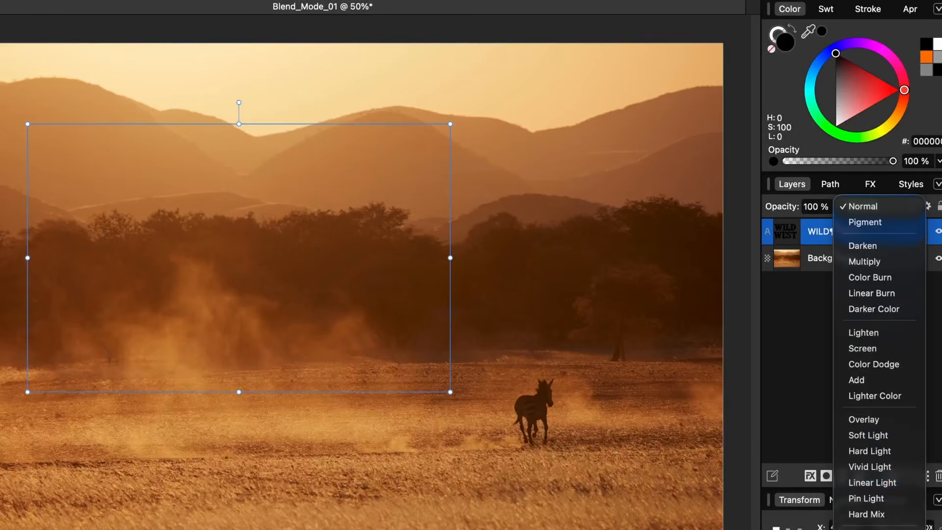
{"action": "left_click", "coordinate": [774, 129]}
{"action": "left_click_drag", "start_coordinate": [850, 92], "coordinate": [828, 124]}
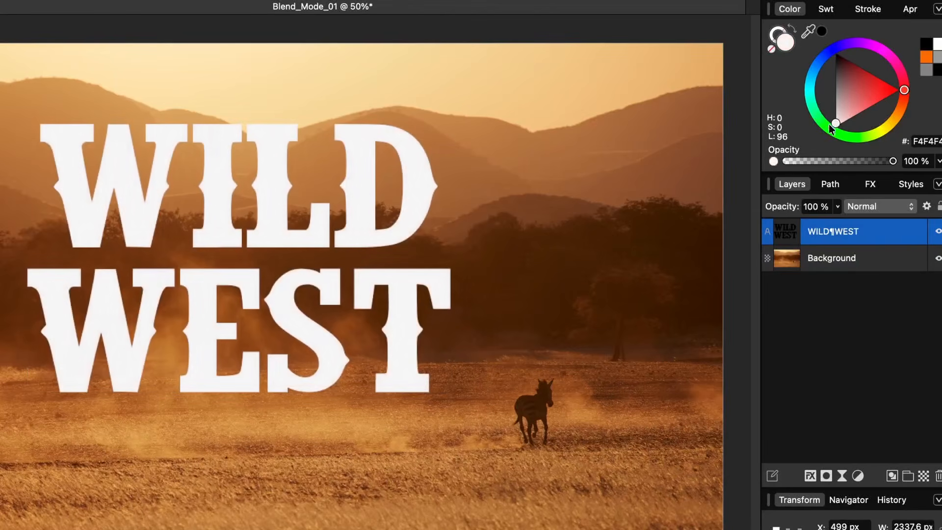
{"action": "left_click", "coordinate": [875, 208]}
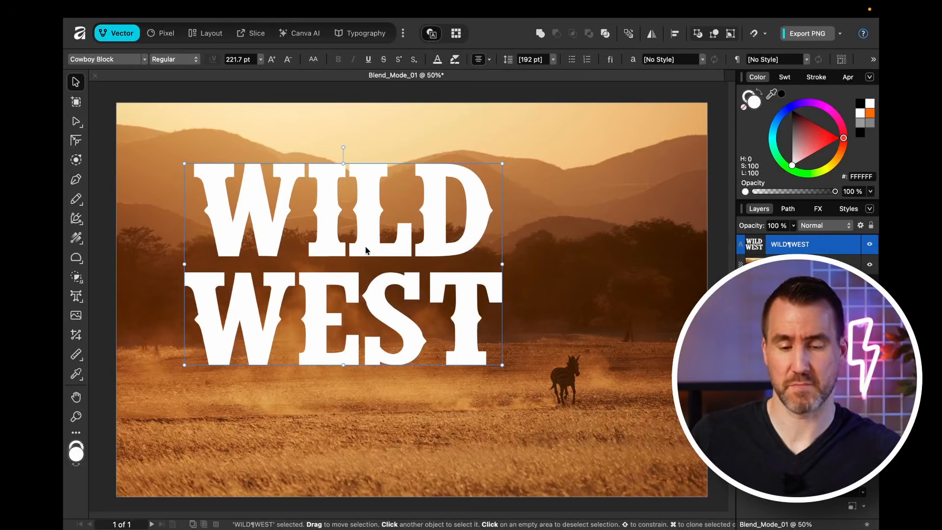
Step: Fill the "WILD WEST" text with mid-grey 888888 and set its blend mode to Color Burn
{"action": "left_click", "coordinate": [795, 147]}
{"action": "left_click_drag", "start_coordinate": [787, 143], "coordinate": [780, 139]}
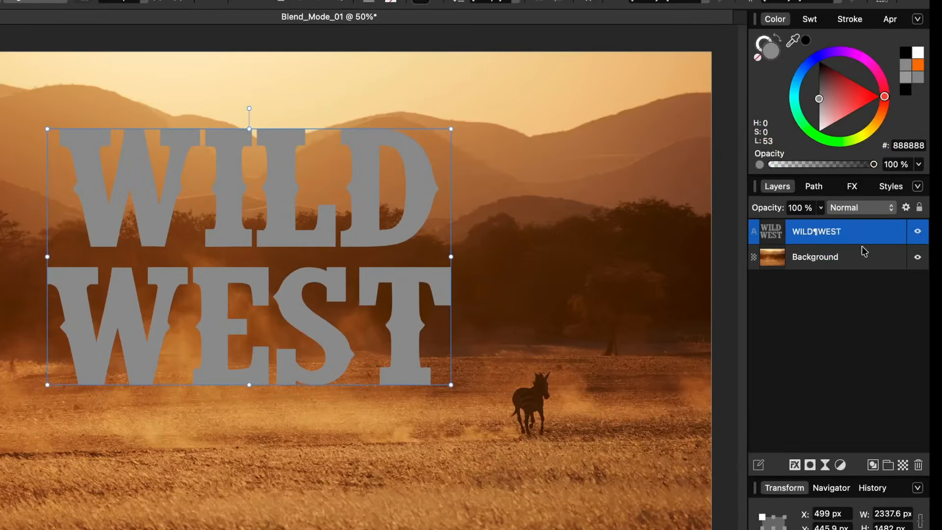
{"action": "left_click", "coordinate": [892, 210]}
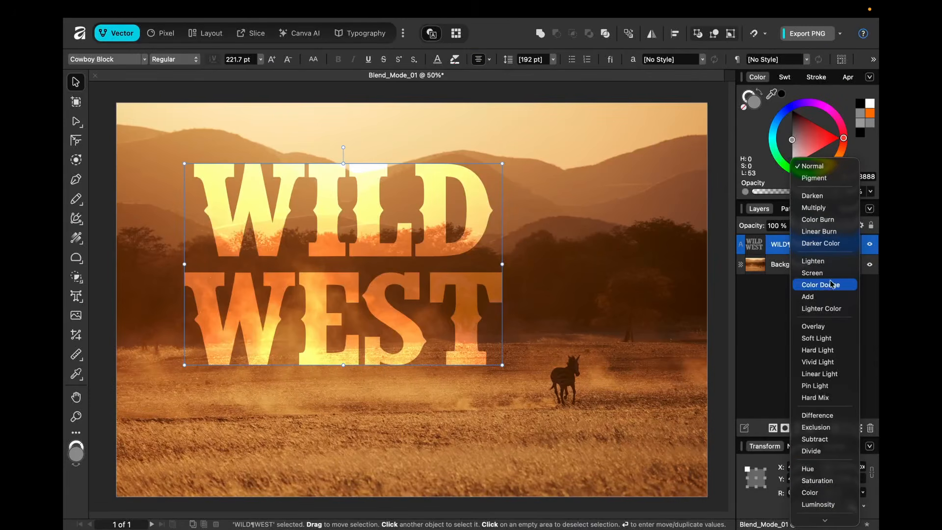
{"action": "left_click", "coordinate": [824, 221]}
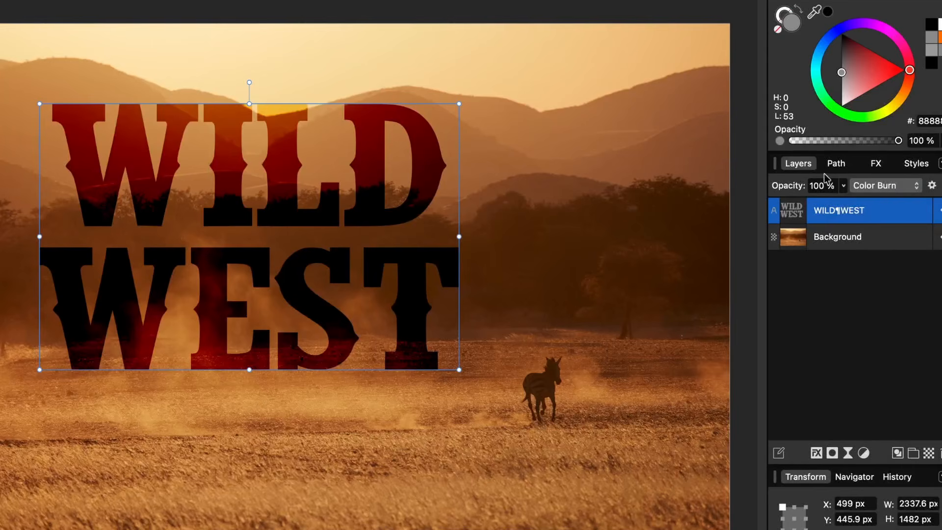
Step: Try a blue fill on the "WILD WEST" text before settling on light grey with lightness 68, and adjust its layer opacity
{"action": "mouse_move", "coordinate": [846, 72]}
{"action": "left_mouse_down"}
{"action": "mouse_move", "coordinate": [879, 75]}
{"action": "mouse_move", "coordinate": [898, 38]}
{"action": "mouse_move", "coordinate": [864, 30]}
{"action": "mouse_move", "coordinate": [834, 64]}
{"action": "mouse_move", "coordinate": [893, 126]}
{"action": "mouse_move", "coordinate": [840, 118]}
{"action": "mouse_move", "coordinate": [814, 69]}
{"action": "mouse_move", "coordinate": [820, 32]}
{"action": "mouse_move", "coordinate": [841, 27]}
{"action": "left_mouse_up"}
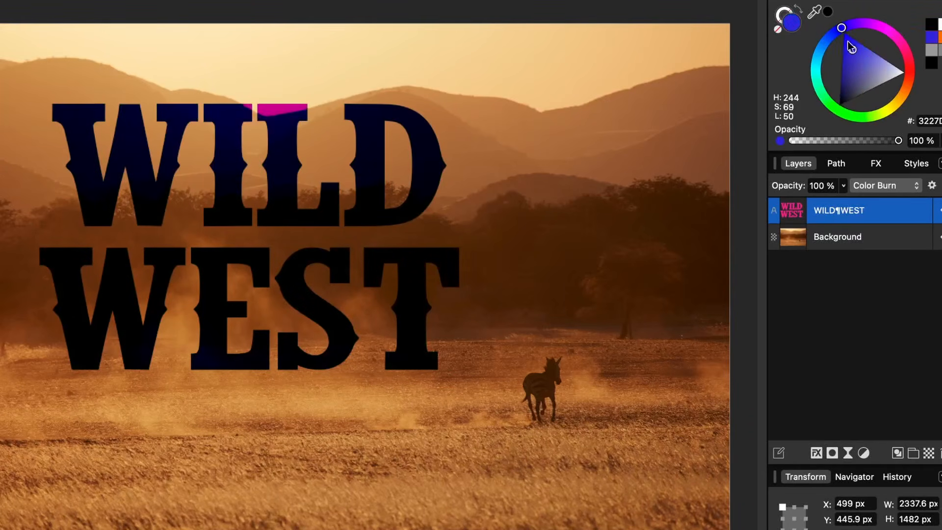
{"action": "left_click", "coordinate": [879, 55]}
{"action": "left_click_drag", "start_coordinate": [883, 56], "coordinate": [883, 83]}
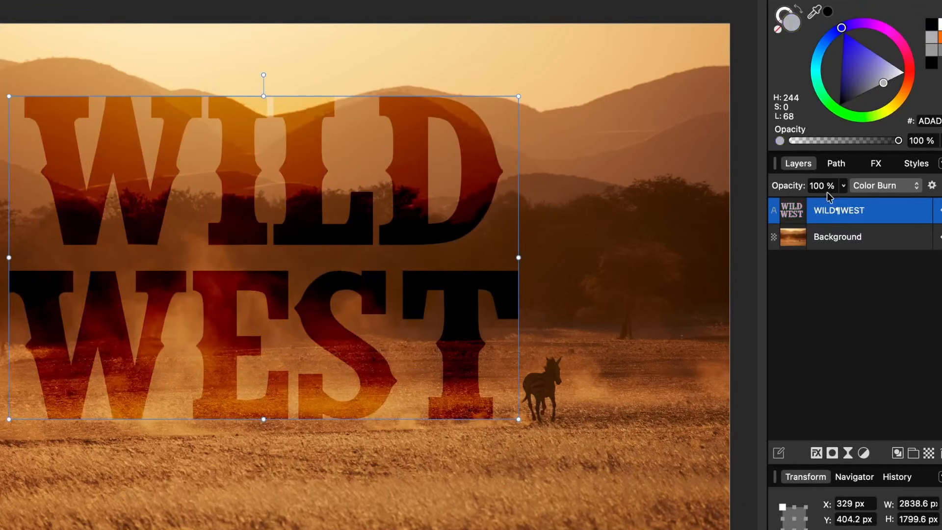
{"action": "left_click", "coordinate": [843, 185]}
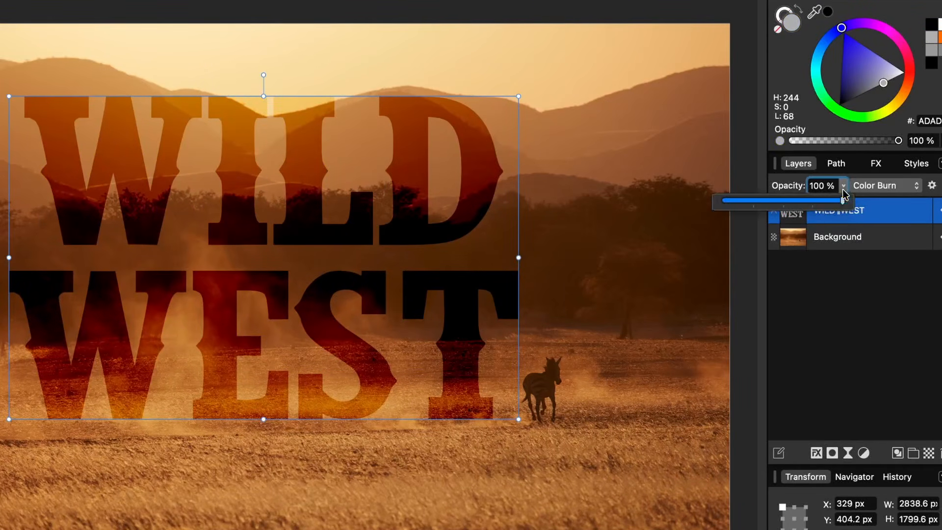
{"action": "mouse_move", "coordinate": [847, 200]}
{"action": "left_mouse_down"}
{"action": "mouse_move", "coordinate": [797, 202]}
{"action": "mouse_move", "coordinate": [858, 209]}
{"action": "left_mouse_up"}
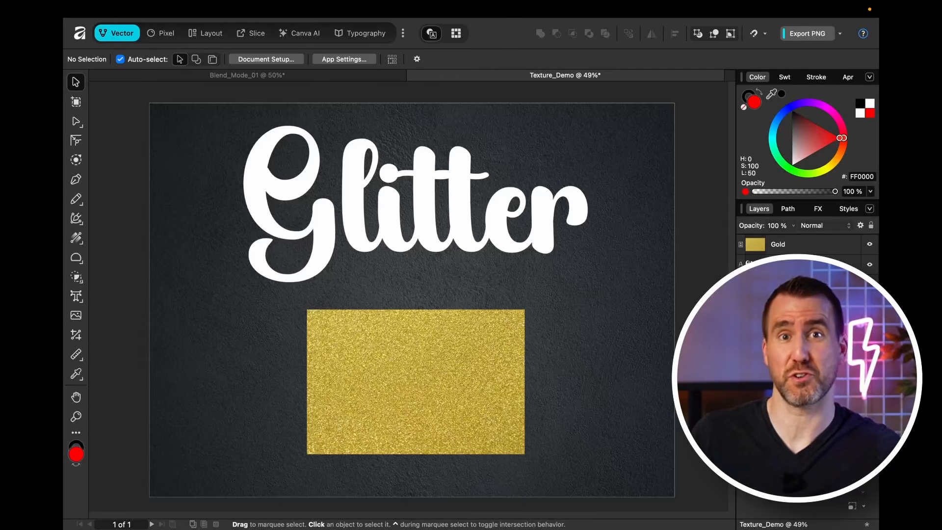
Step: Move the "Glitter" text slightly down and enlarge the gold texture image to cover the whole word
{"action": "left_click", "coordinate": [488, 218]}
{"action": "left_click_drag", "start_coordinate": [479, 209], "coordinate": [480, 220]}
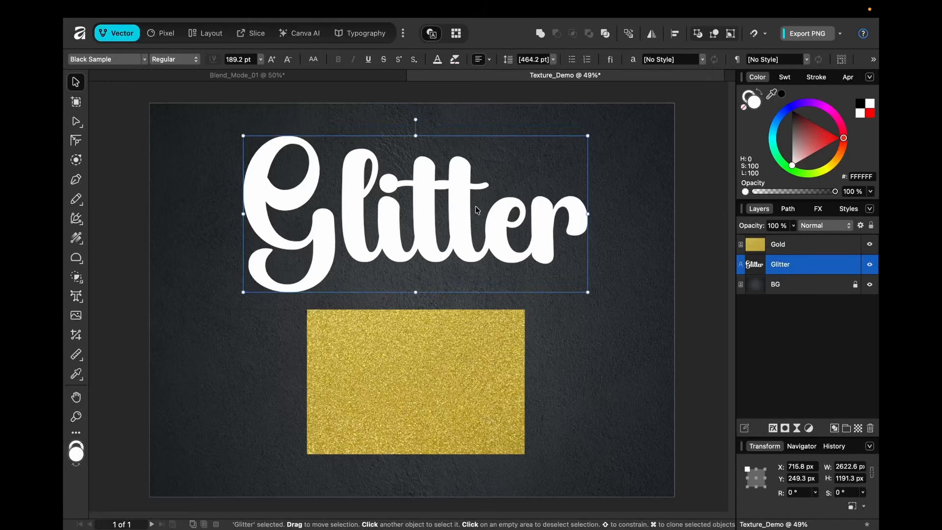
{"action": "left_click", "coordinate": [404, 369]}
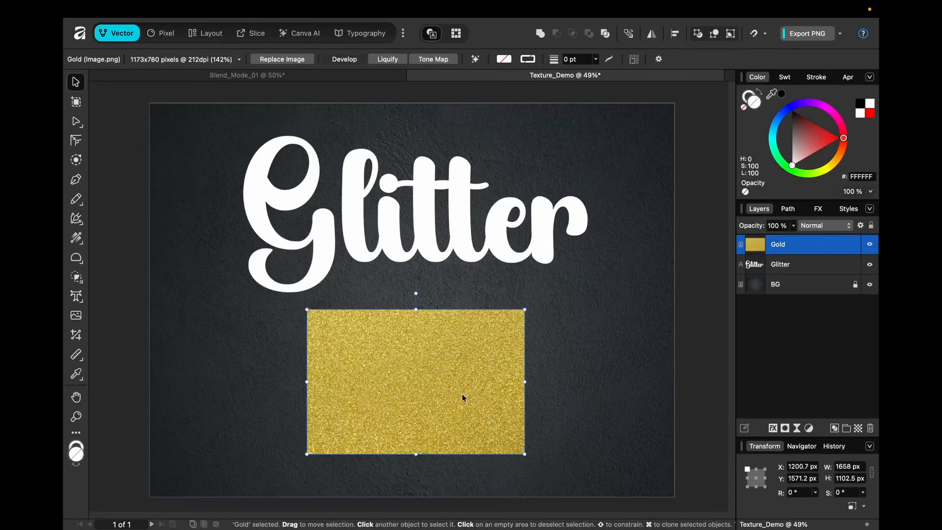
{"action": "left_click_drag", "start_coordinate": [463, 397], "coordinate": [378, 206]}
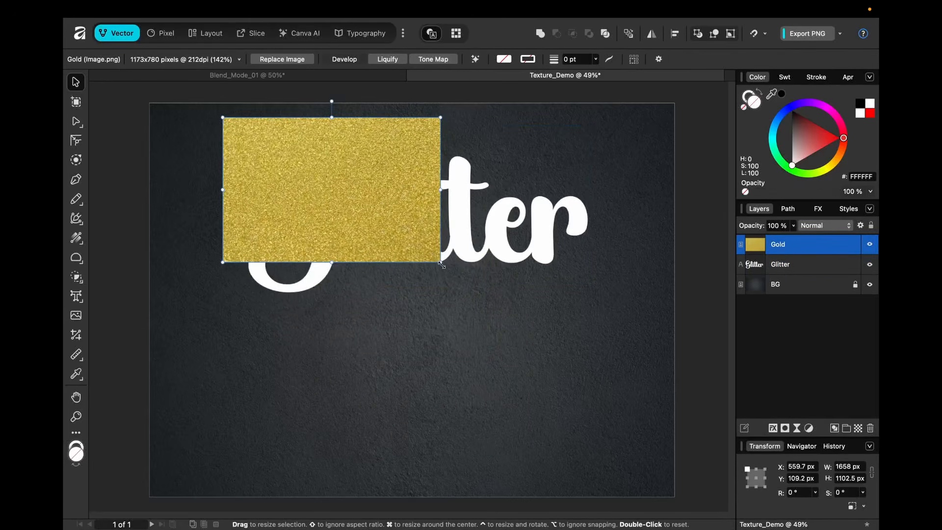
{"action": "left_click_drag", "start_coordinate": [441, 263], "coordinate": [598, 368]}
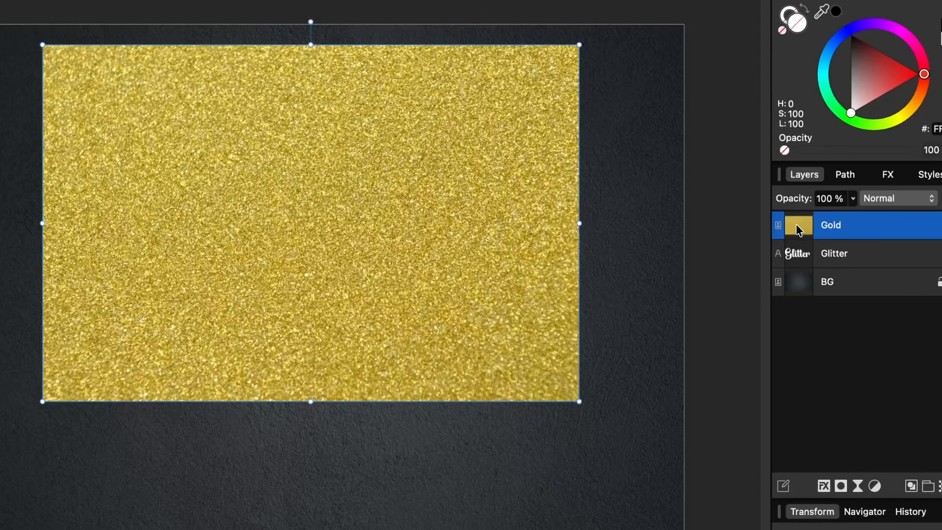
Step: Clip the gold texture inside the "Glitter" text and shift the texture within the letters
{"action": "left_click_drag", "start_coordinate": [837, 234], "coordinate": [842, 257]}
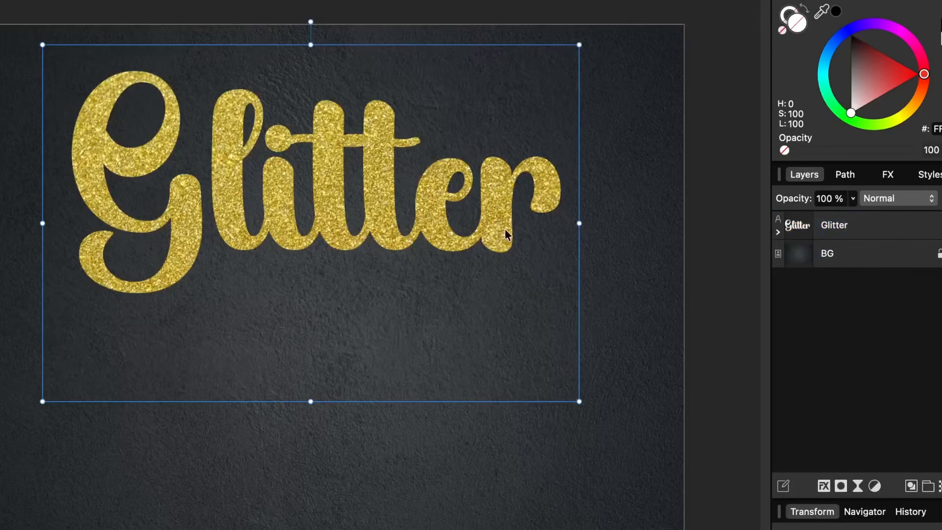
{"action": "left_click_drag", "start_coordinate": [438, 267], "coordinate": [445, 248]}
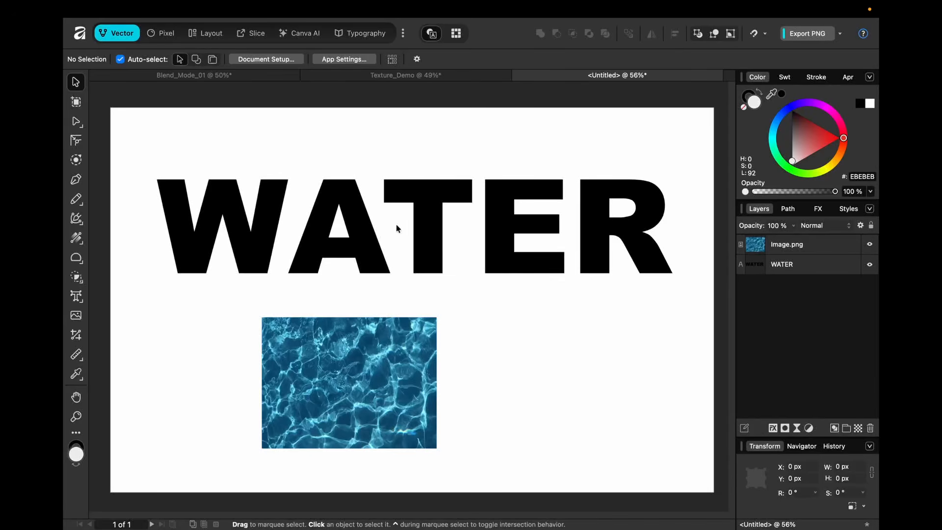
Step: Enlarge the pool water image to cover the word "WATER" and clip it inside the text
{"action": "left_click", "coordinate": [374, 354]}
{"action": "left_click_drag", "start_coordinate": [371, 387], "coordinate": [251, 210]}
{"action": "left_click_drag", "start_coordinate": [315, 271], "coordinate": [645, 351]}
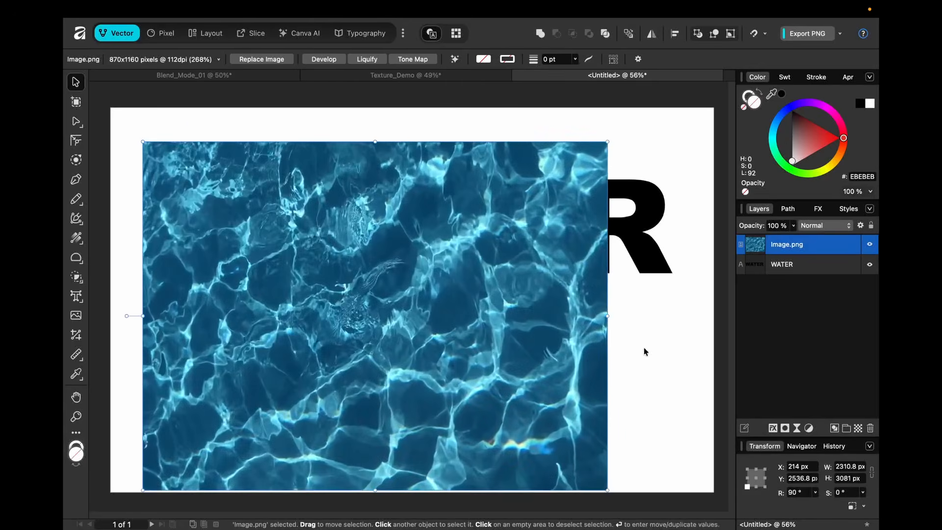
{"action": "left_click_drag", "start_coordinate": [453, 322], "coordinate": [522, 291]}
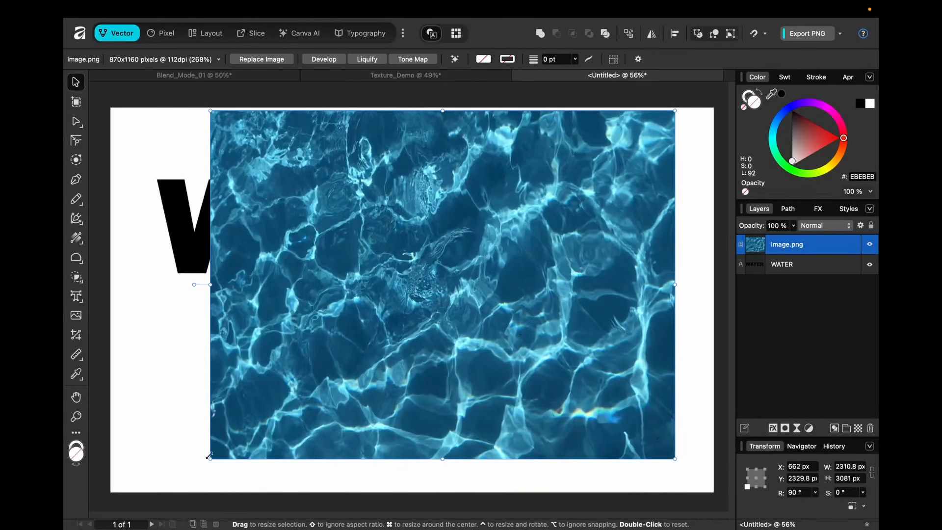
{"action": "left_click_drag", "start_coordinate": [210, 459], "coordinate": [140, 496]}
{"action": "left_click_drag", "start_coordinate": [789, 258], "coordinate": [793, 268]}
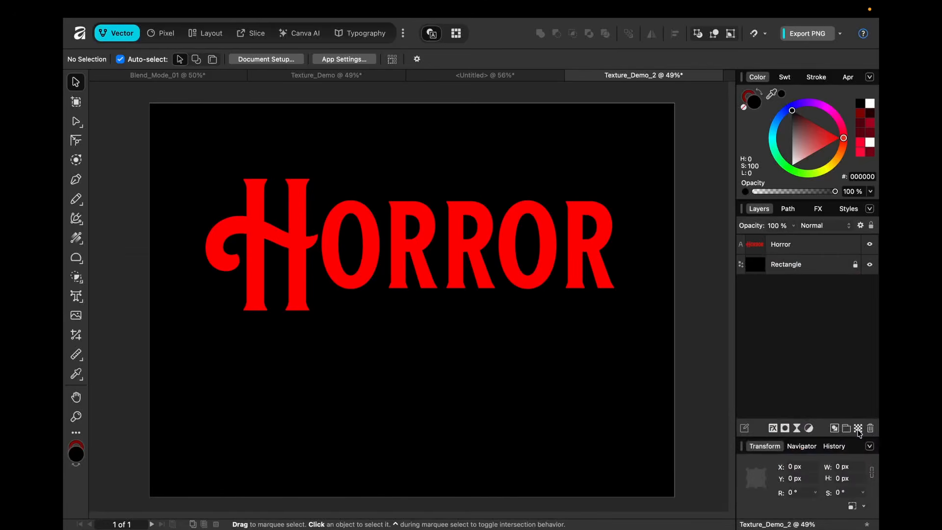
Step: Paint dark red 4D0300 Ink Spatter Tilting strokes across the lower part of "Horror" on a new pixel layer, and clip it inside the text
{"action": "left_click", "coordinate": [858, 428]}
{"action": "left_click", "coordinate": [162, 34]}
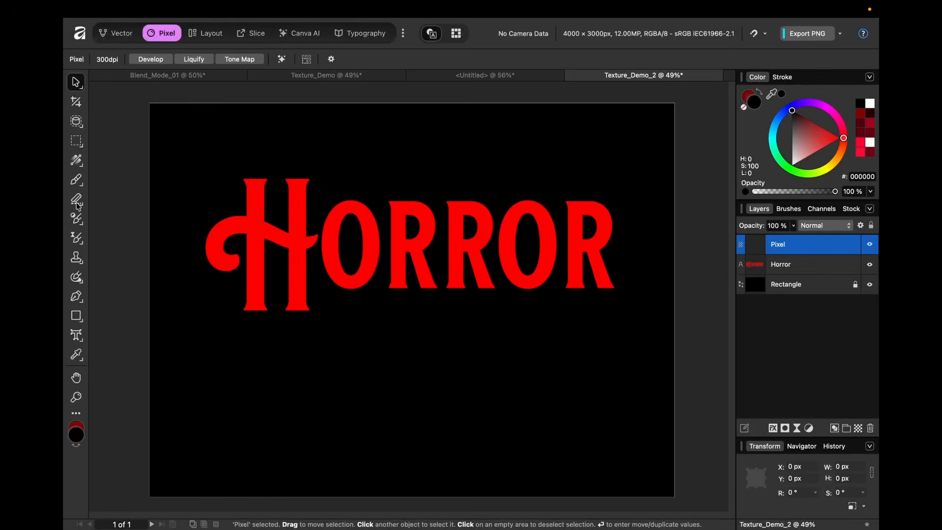
{"action": "left_click", "coordinate": [76, 180]}
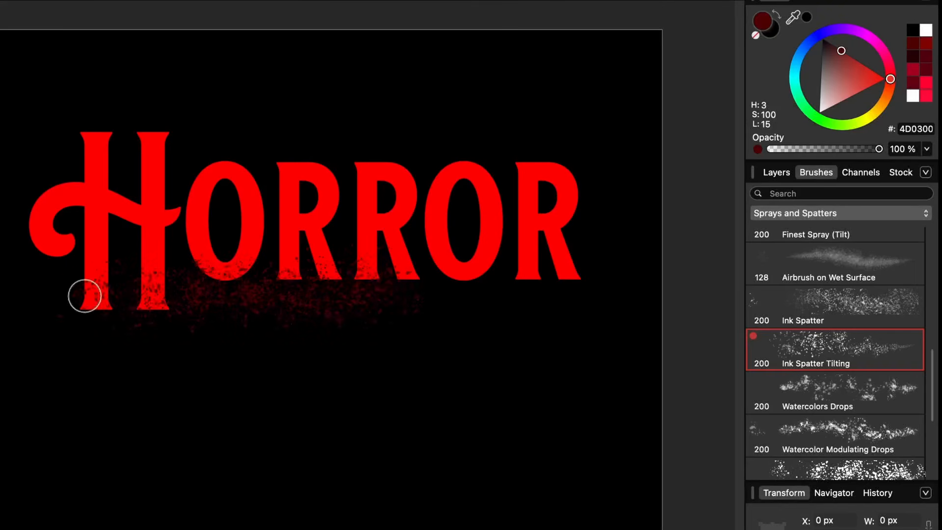
{"action": "mouse_move", "coordinate": [246, 299]}
{"action": "left_mouse_down"}
{"action": "mouse_move", "coordinate": [496, 275]}
{"action": "mouse_move", "coordinate": [311, 277]}
{"action": "mouse_move", "coordinate": [556, 275]}
{"action": "left_mouse_up"}
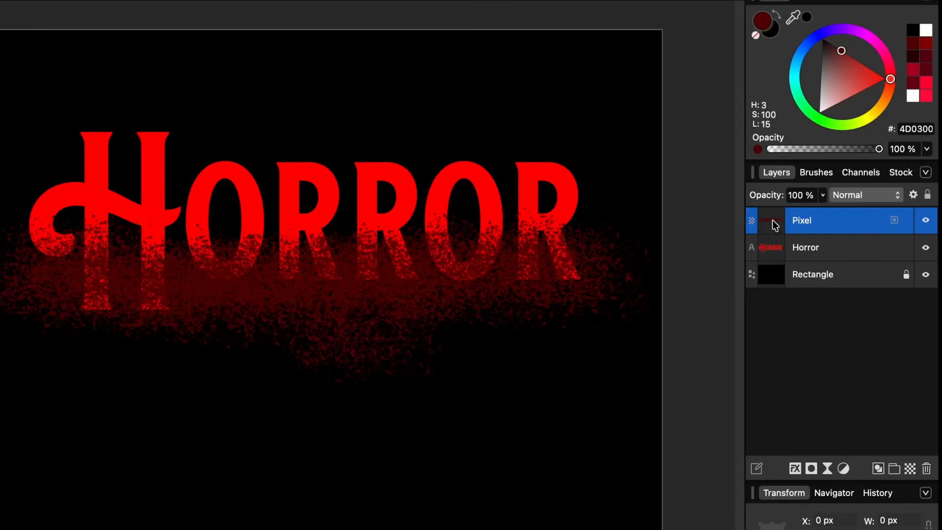
{"action": "left_click_drag", "start_coordinate": [772, 220], "coordinate": [810, 252]}
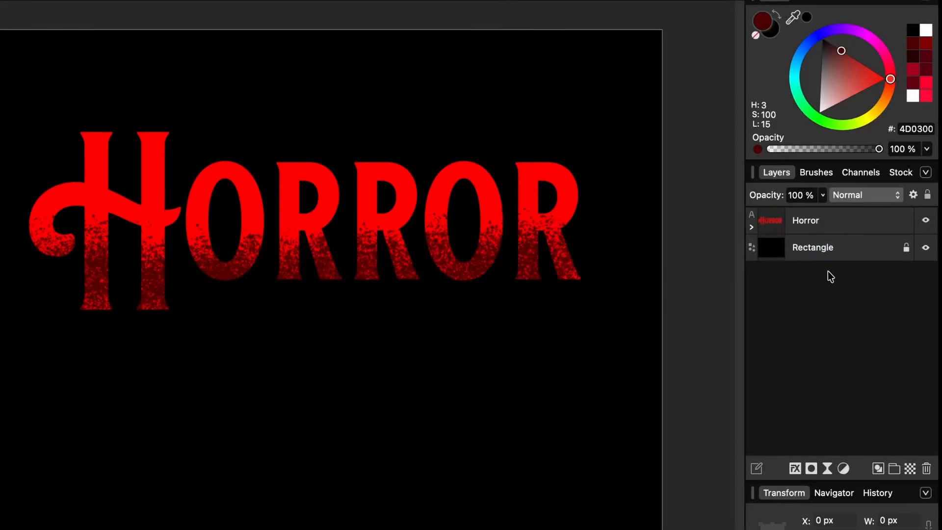